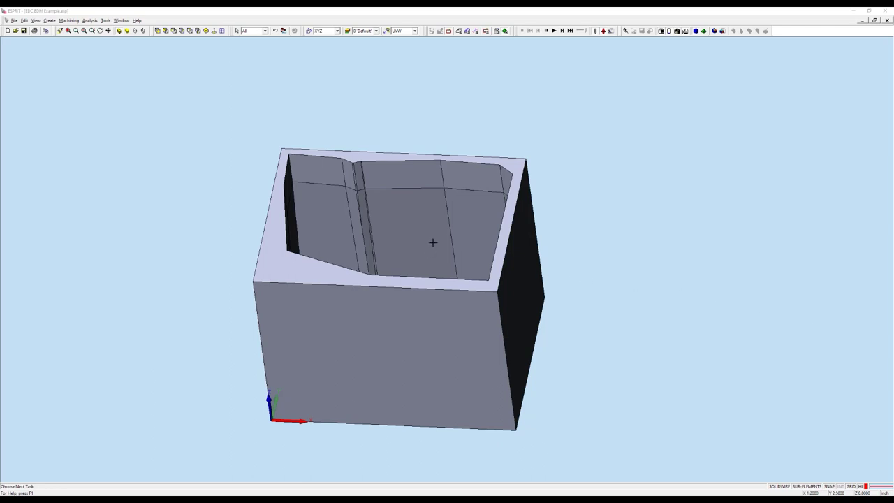
Orbit the die block to look down into the irregular cavity.
middle_click_drag(431, 244, 494, 248)
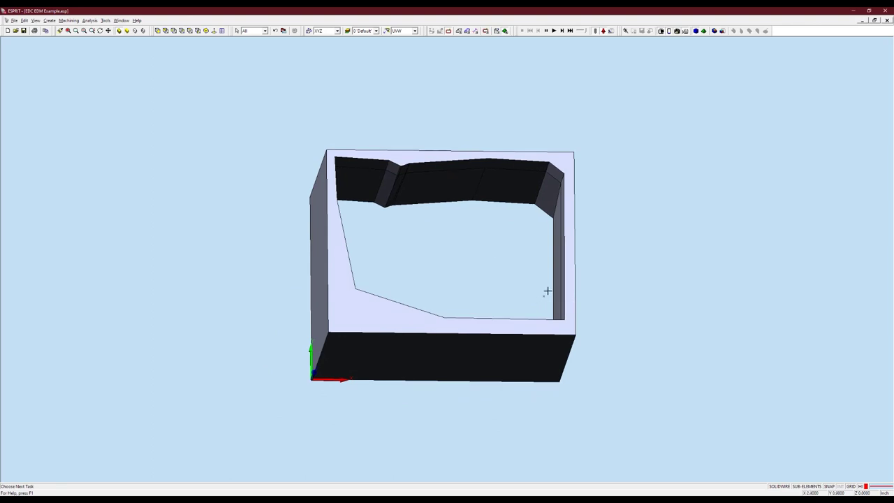
Chain-select the cavity's lower wall faces and add the thin corner strip face.
middle_click_drag(469, 253, 501, 261)
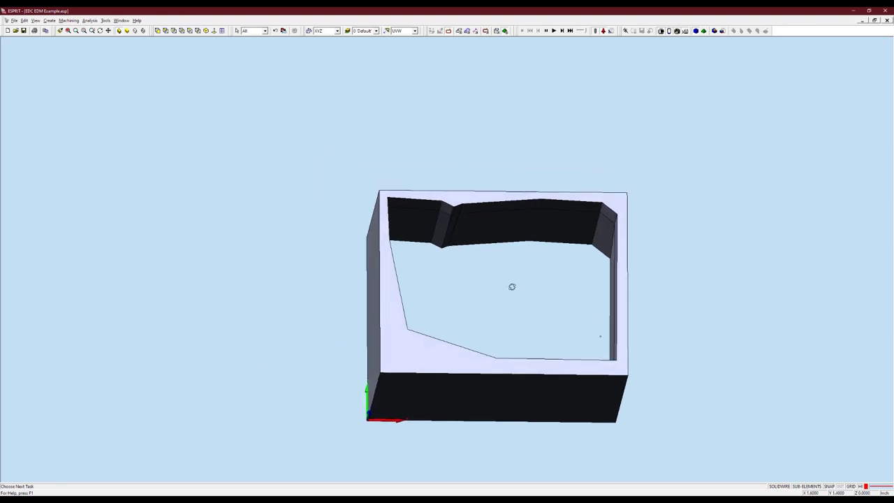
left_click(436, 227)
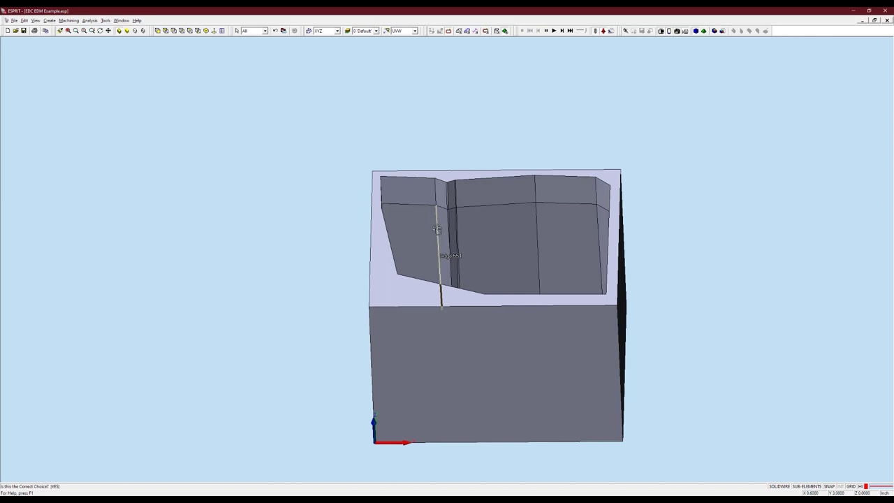
left_click(436, 229)
scroll(449, 225, "up", 5)
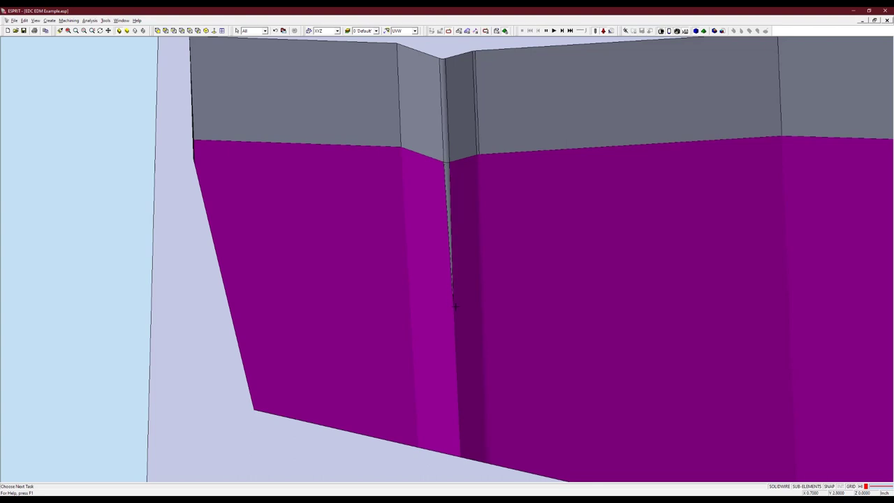
scroll(451, 264, "up", 3)
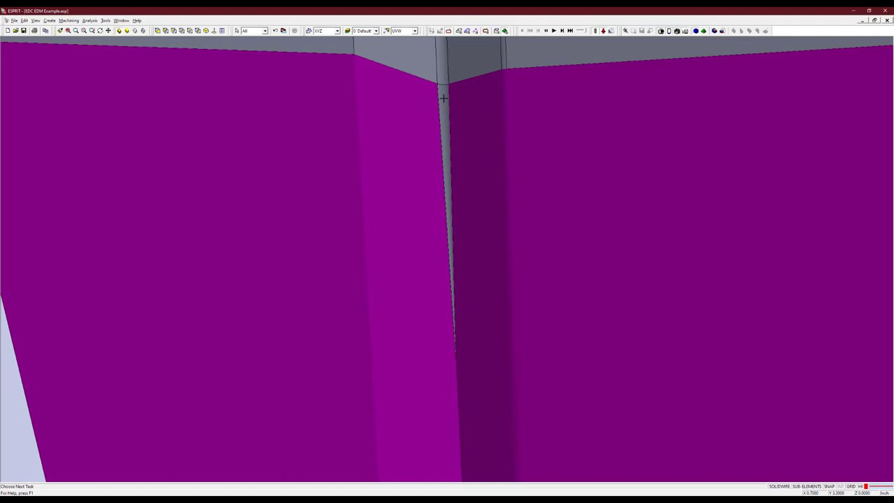
left_click(443, 98)
scroll(537, 200, "down", 5)
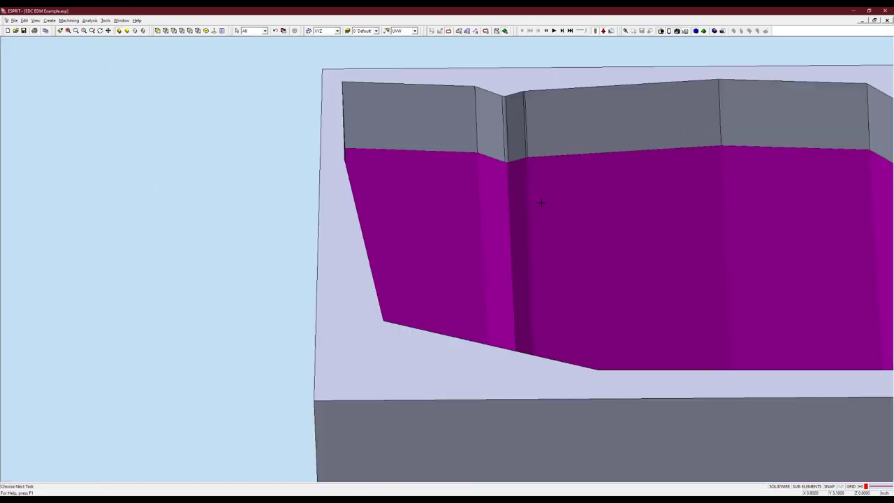
mouse_move(539, 202)
middle_mouse_down()
mouse_move(517, 168)
mouse_move(503, 179)
mouse_move(435, 136)
middle_mouse_up()
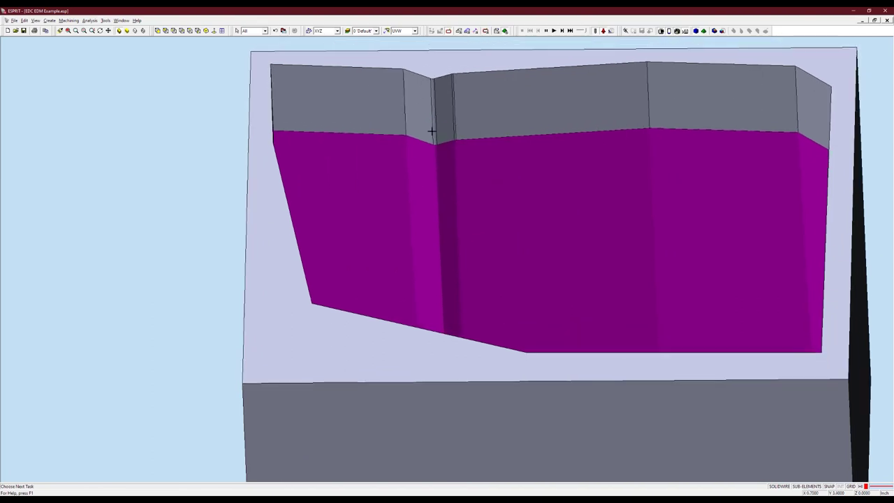
Chain-select the upper wall band of the cavity from a vertical edge.
left_click(405, 95)
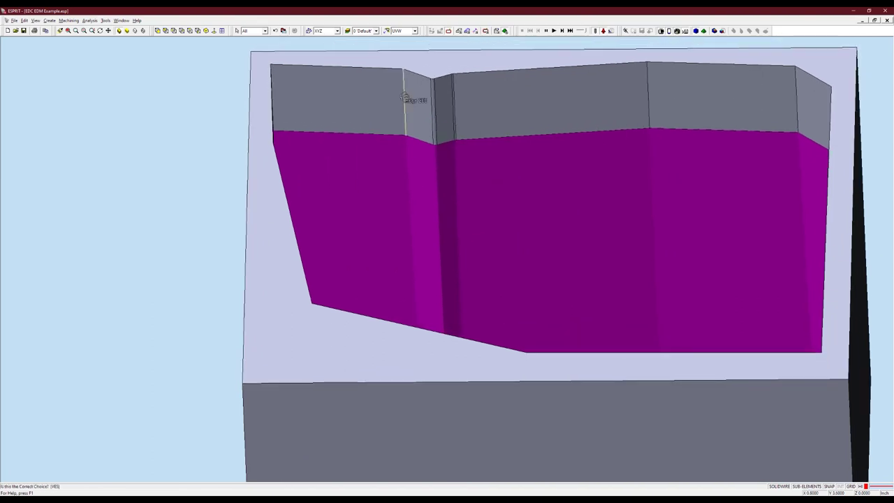
left_click(404, 97)
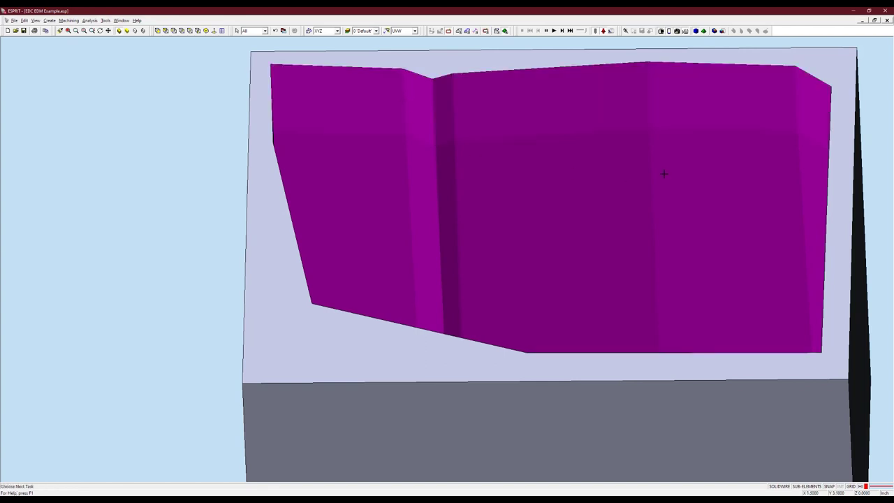
mouse_move(664, 173)
middle_mouse_down()
mouse_move(599, 113)
mouse_move(591, 119)
mouse_move(603, 140)
middle_mouse_up()
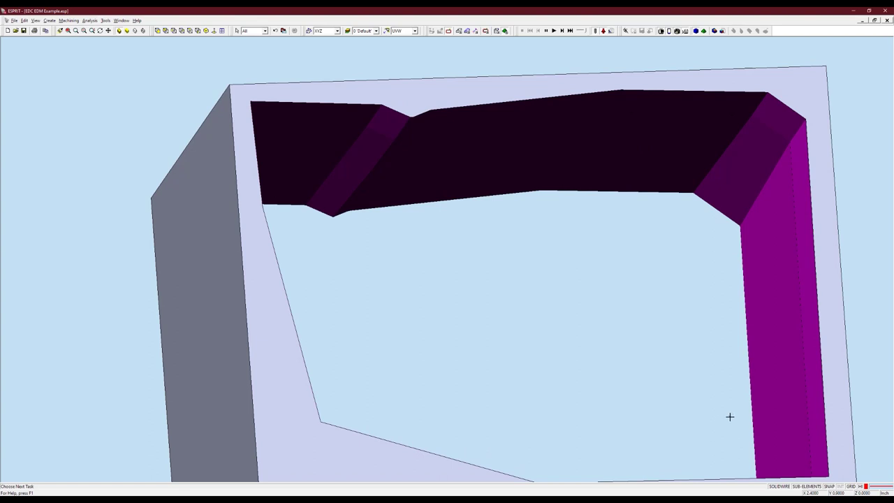
left_click(730, 417)
scroll(537, 340, "down", 3)
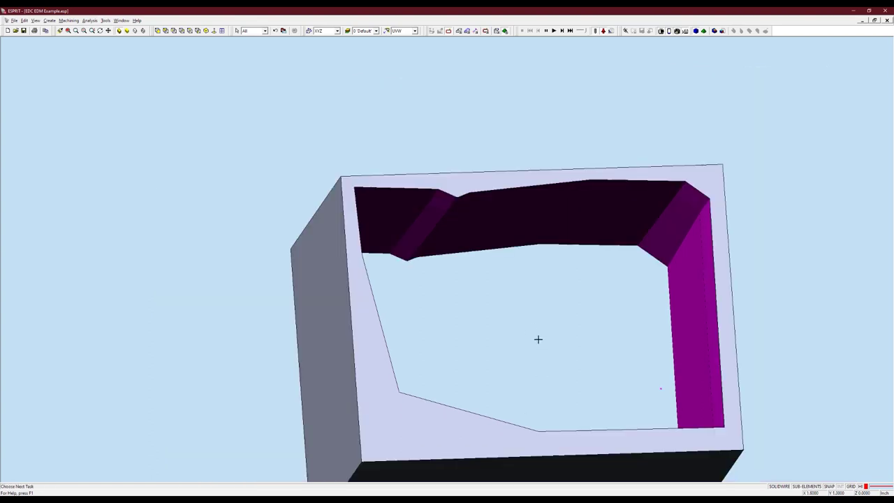
middle_click_drag(523, 318, 508, 301)
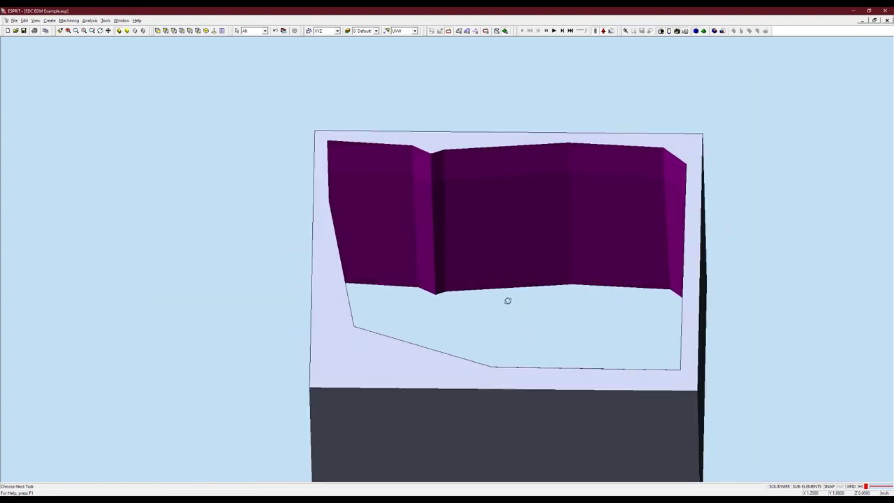
middle_click_drag(501, 270, 462, 224, "shift")
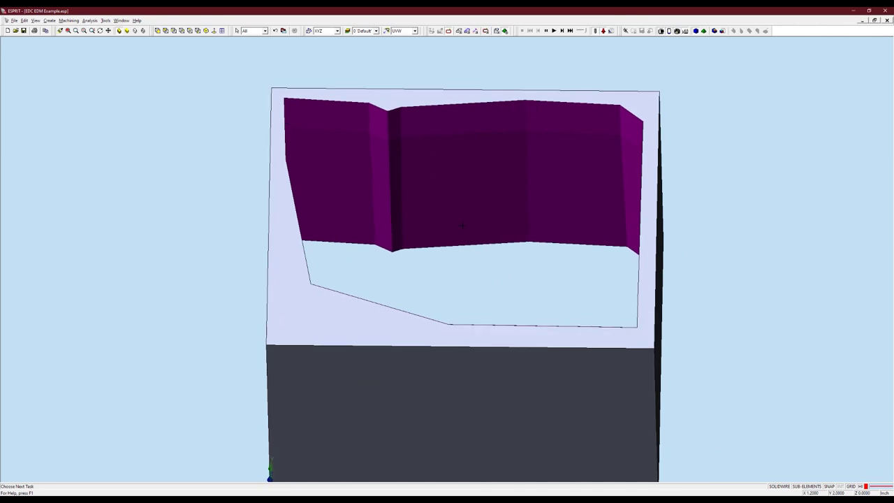
left_click(468, 31)
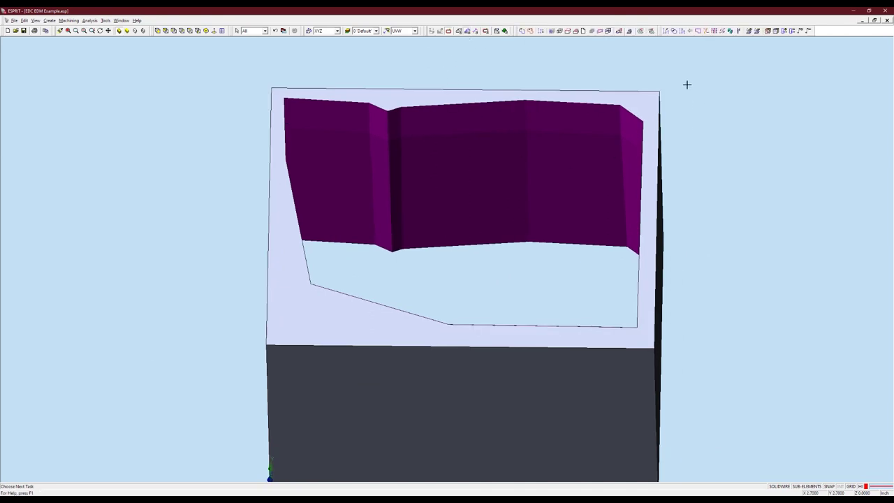
Attempt a draft feature from the wall faces with XY height at System Default.
left_click(629, 31)
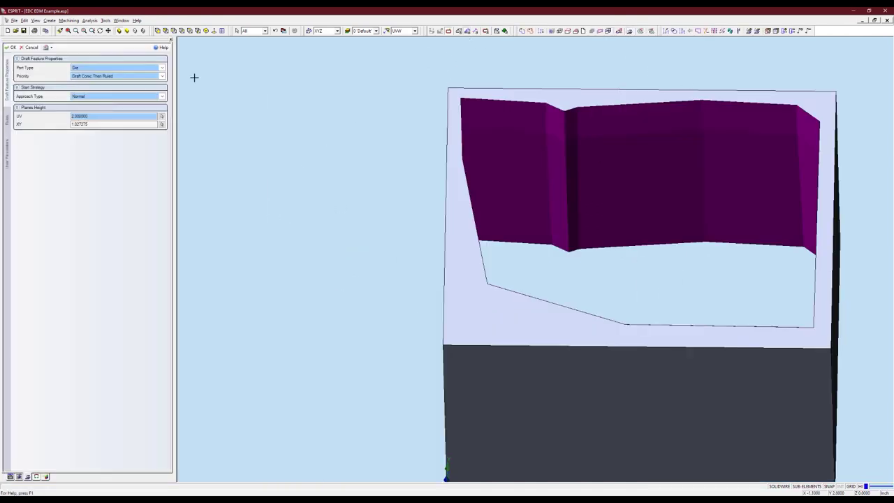
right_click(114, 125)
left_click(138, 172)
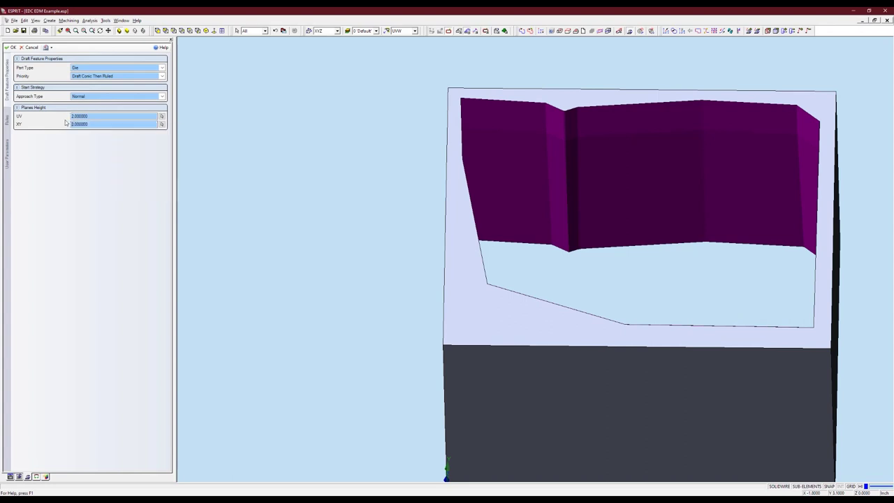
left_click(13, 48)
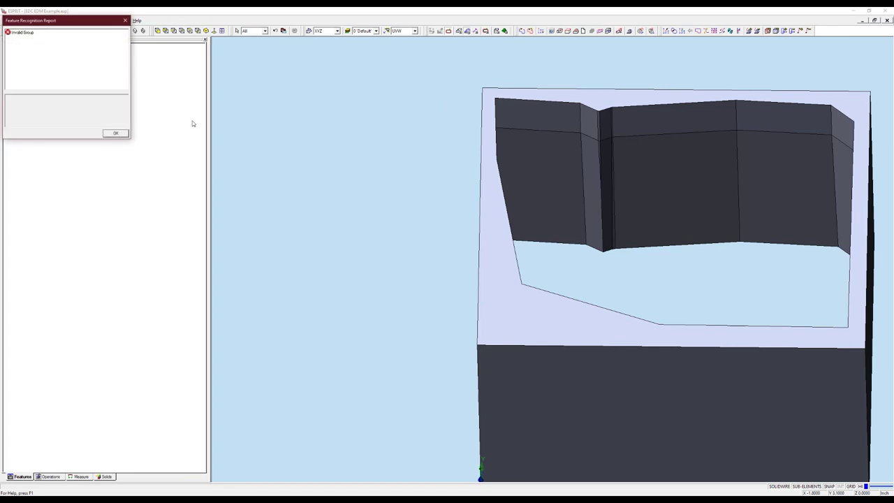
Read the Invalid Group error in the recognition report, dismiss it, and clear the faces.
left_click_drag(79, 26, 295, 70)
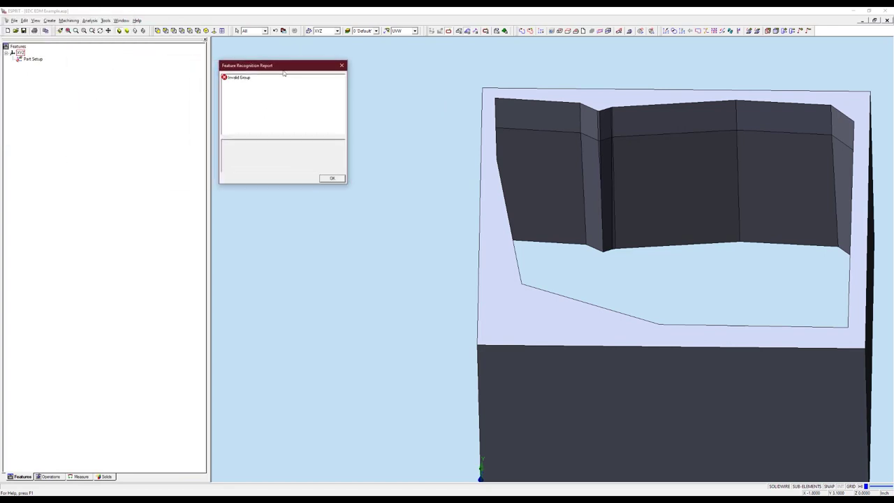
left_click(237, 77)
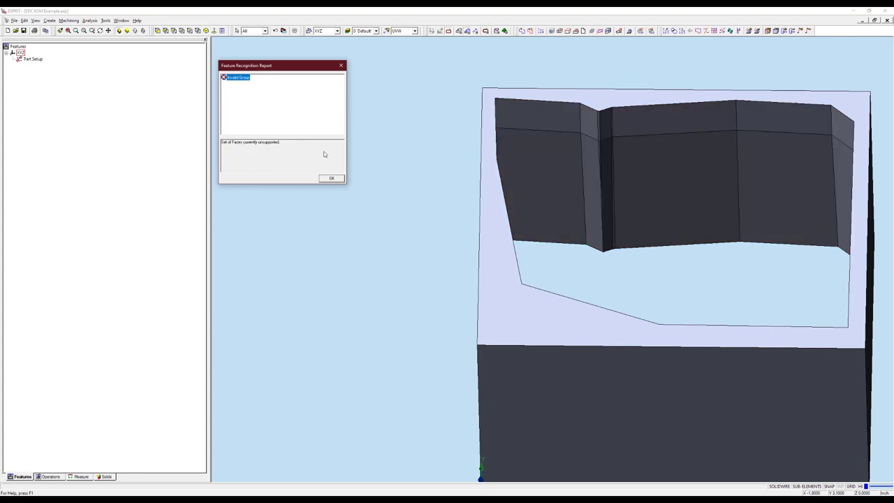
left_click(333, 179)
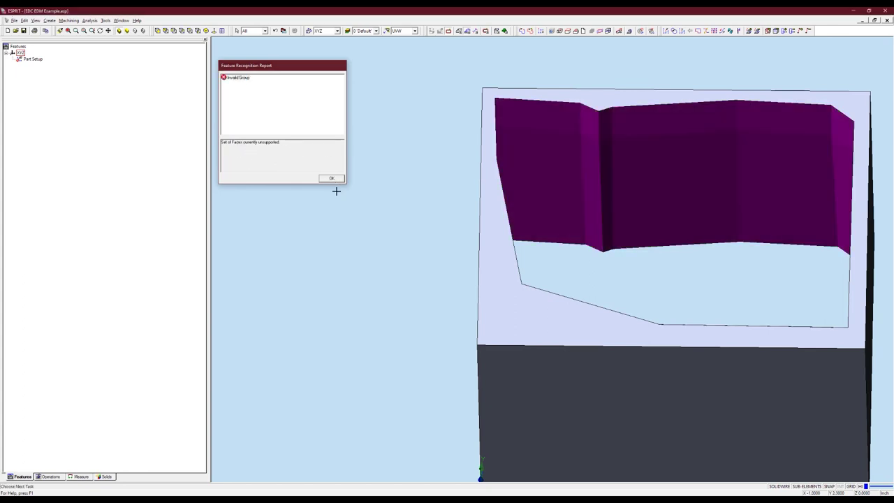
middle_click_drag(594, 244, 451, 234)
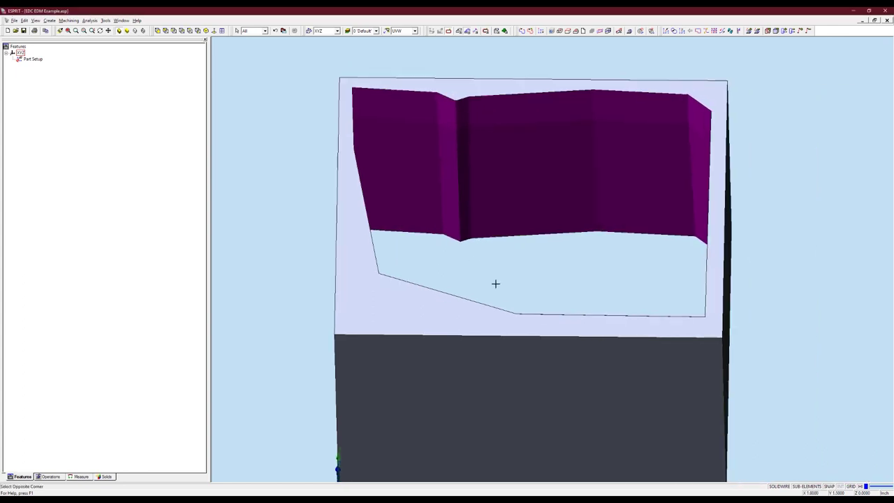
left_click(495, 284)
Leave the cavity walls unselected, checking the corner strip edge and the pocket up close.
scroll(464, 171, "up", 3)
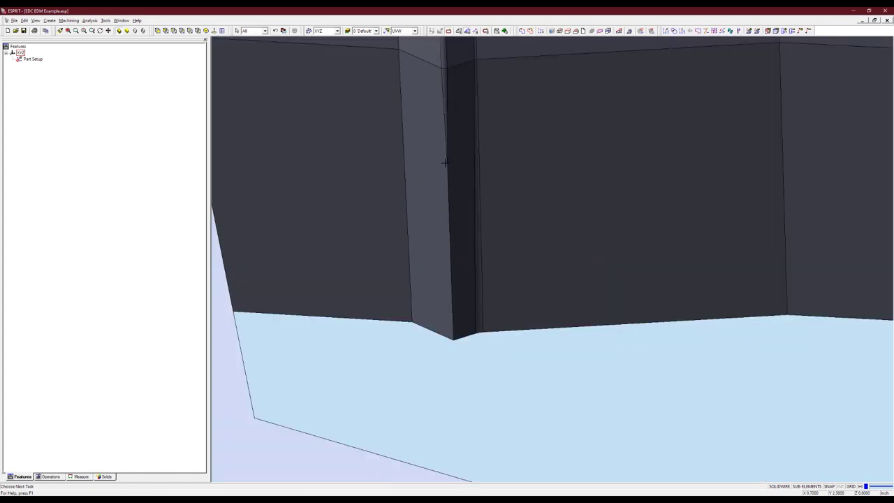
left_click(447, 166)
scroll(555, 218, "down", 3)
mouse_move(581, 192)
middle_mouse_down()
mouse_move(493, 199)
mouse_move(483, 191)
middle_mouse_up()
mouse_move(513, 239)
middle_mouse_down()
mouse_move(489, 199)
mouse_move(499, 289)
middle_mouse_up()
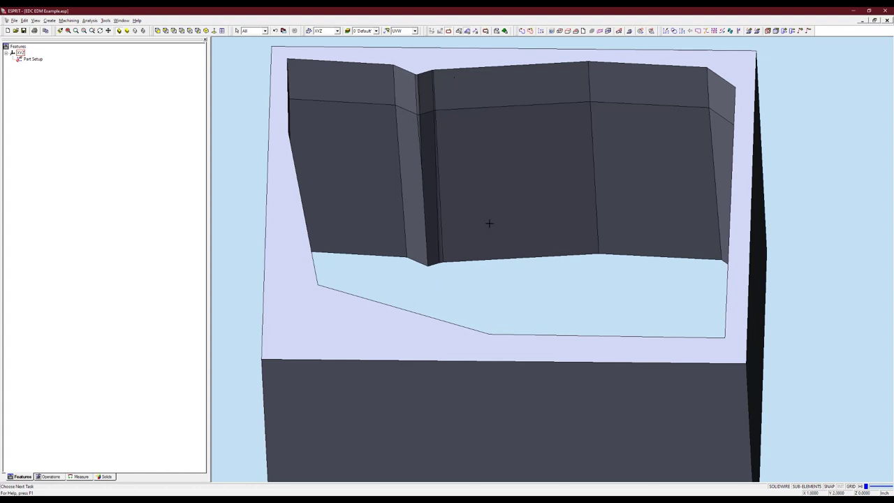
scroll(545, 156, "down", 2)
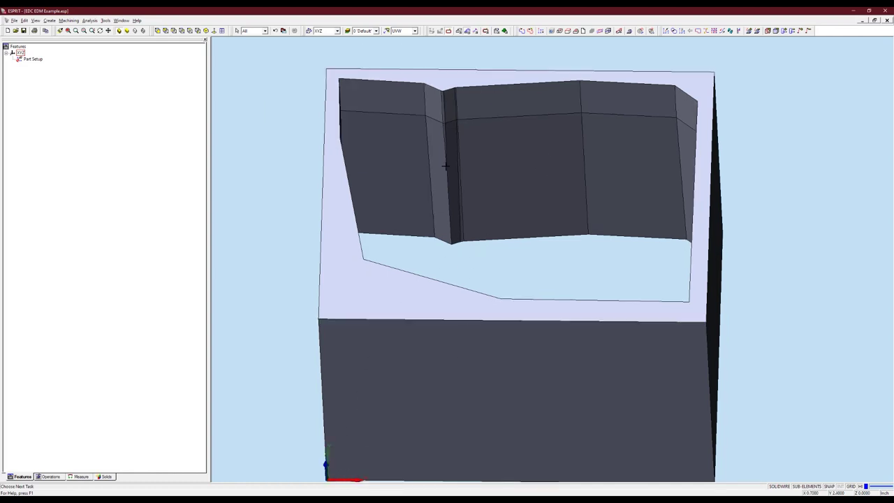
Move the work plane onto the pocket's corner edge.
left_click(460, 31)
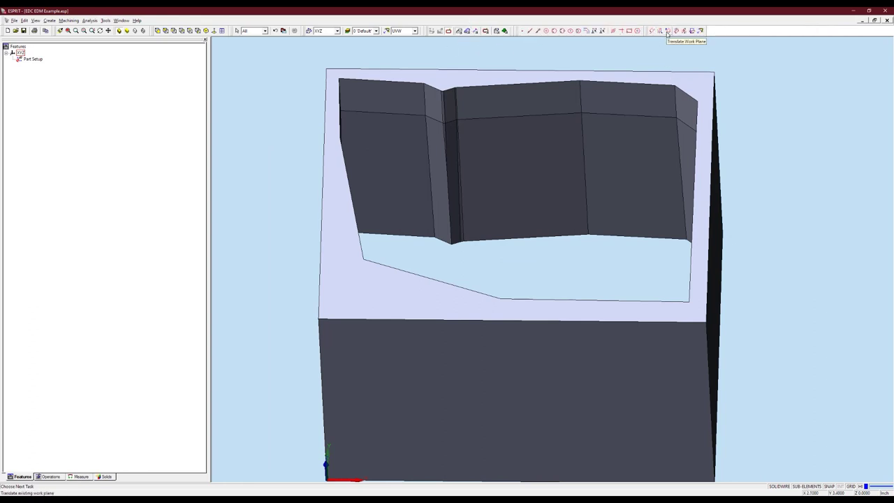
left_click(667, 31)
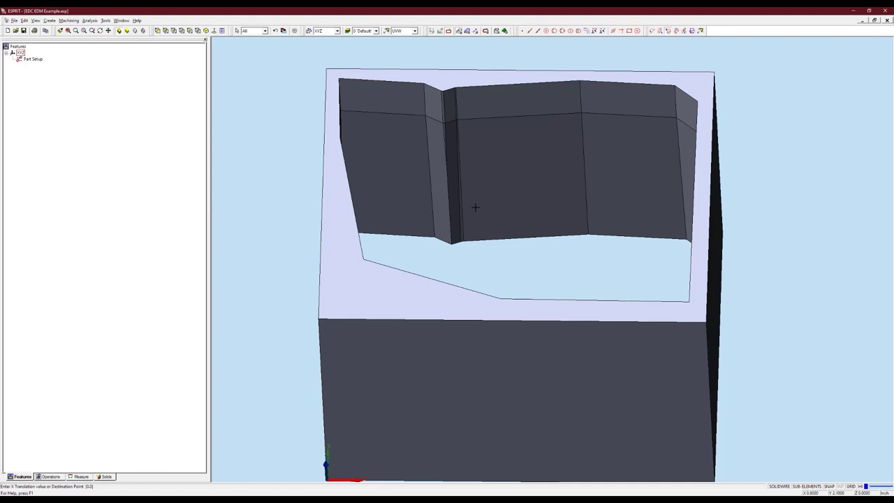
left_click(447, 167)
left_click(448, 169)
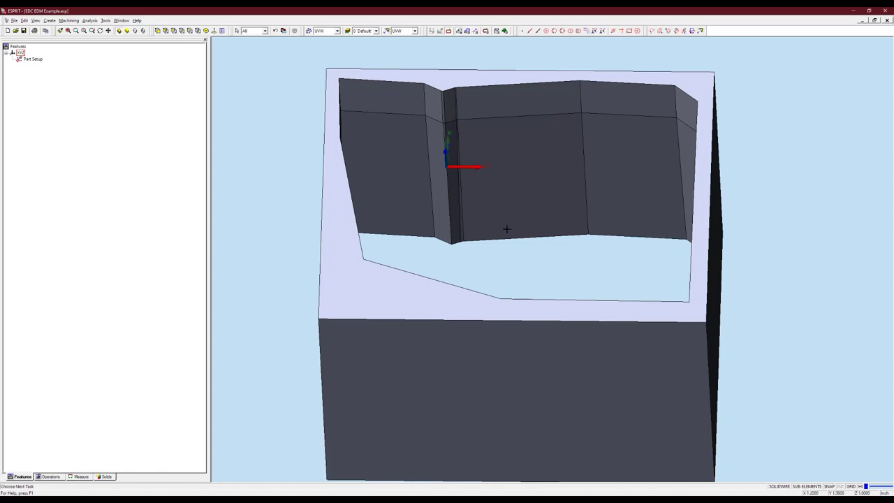
Enable the Solid Modeler toolbar and start Split Faces.
right_click(571, 32)
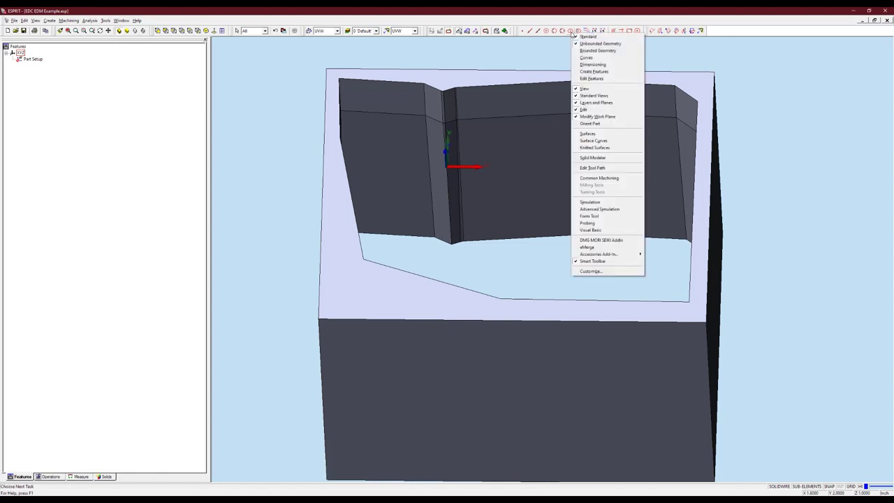
left_click(612, 160)
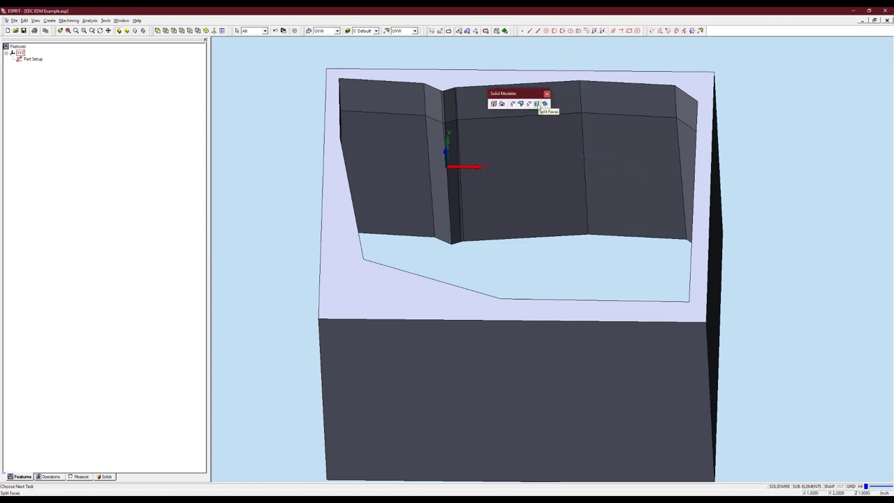
left_click(538, 105)
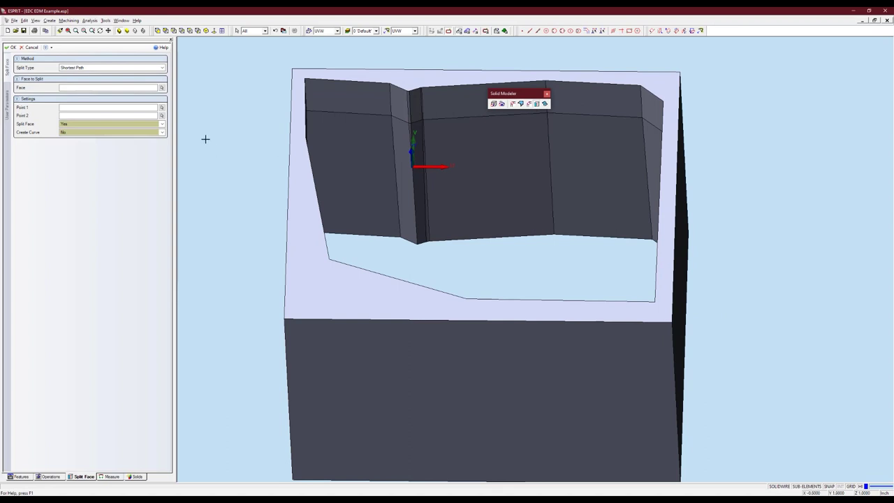
Set Split Type to Plane Intersection and pick the corner, back and right wall faces.
left_click(108, 68)
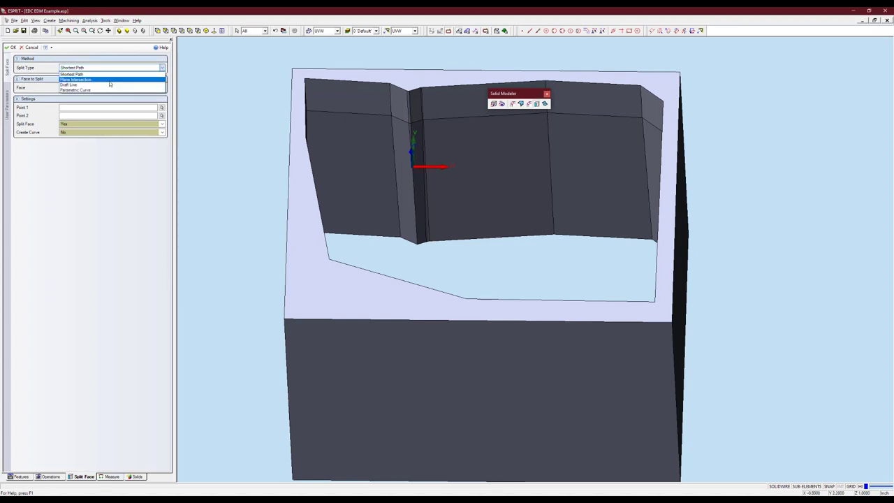
left_click(110, 80)
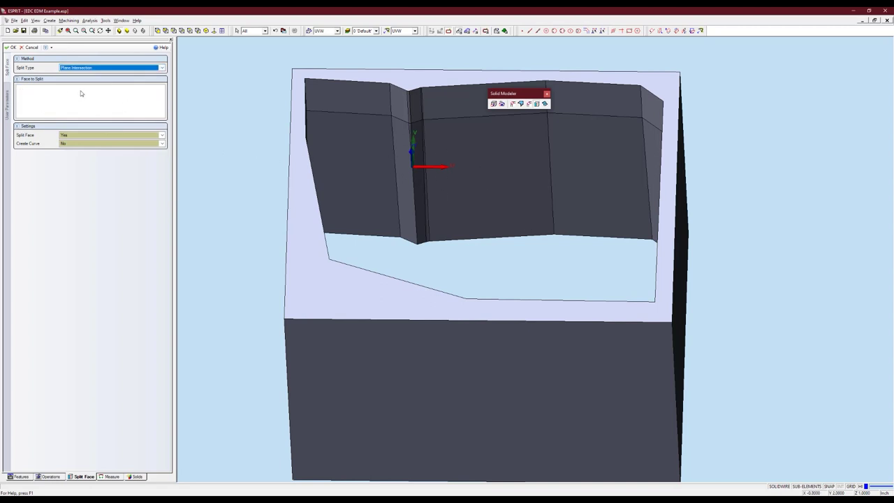
left_click(56, 96)
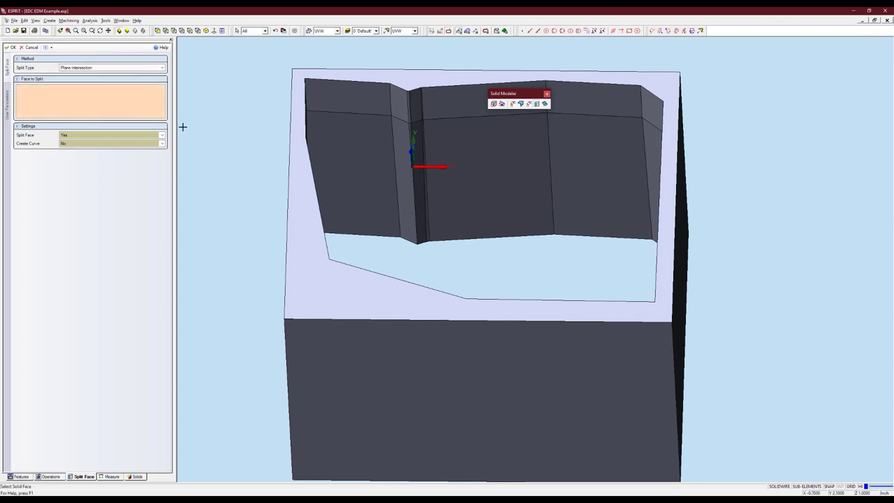
scroll(437, 163, "up", 3)
left_click(398, 132)
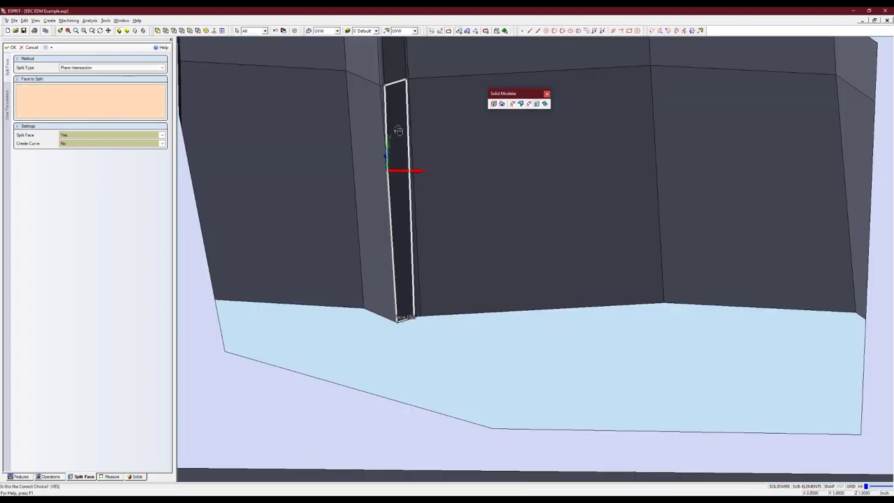
scroll(395, 139, "up", 3)
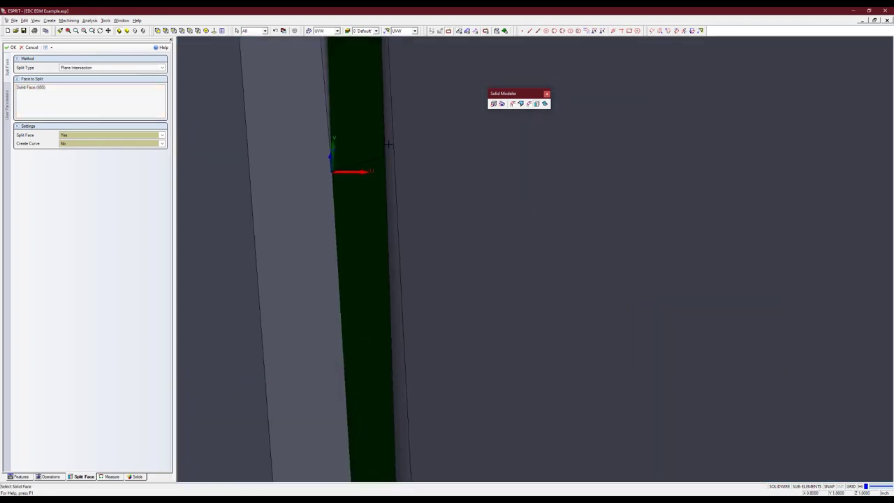
left_click(395, 143)
left_click(559, 170)
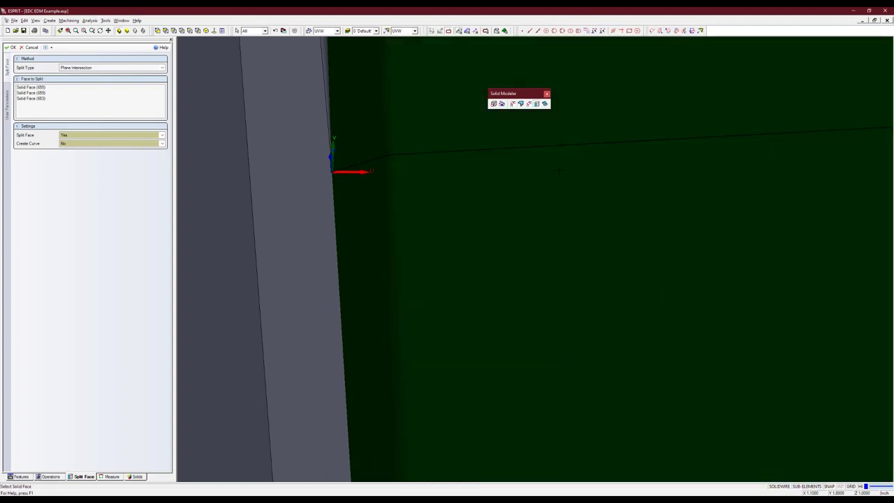
scroll(558, 171, "down", 5)
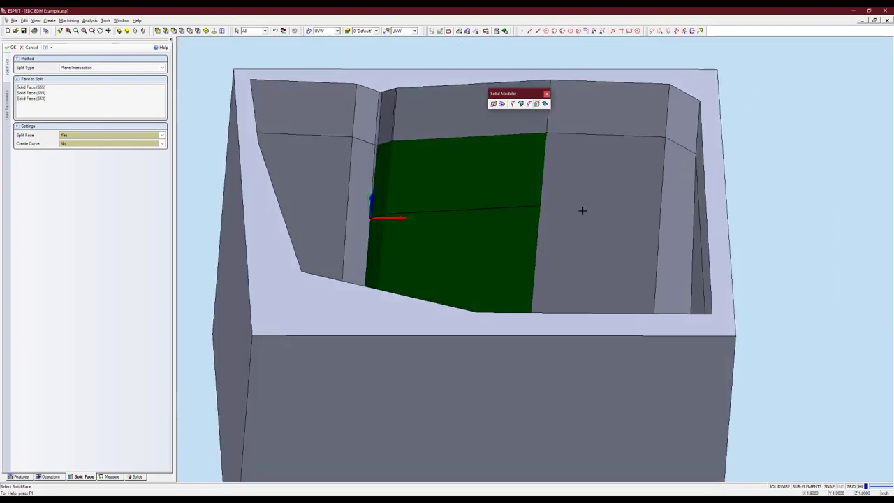
left_click(556, 185)
mouse_move(557, 185)
middle_mouse_down()
mouse_move(531, 183)
mouse_move(593, 187)
middle_mouse_up()
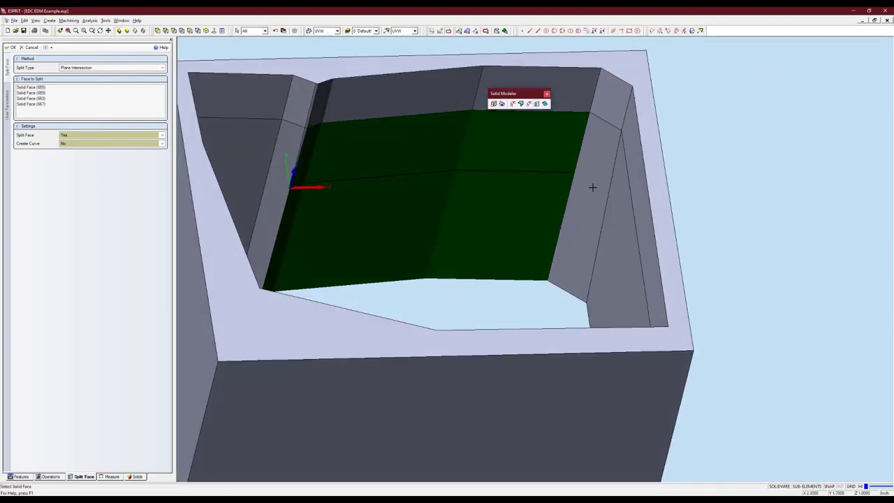
left_click(615, 212)
left_click(623, 243)
Add the remaining lower, far and strip wall faces, including 307 and 643, and apply the split.
mouse_move(549, 224)
middle_mouse_down()
mouse_move(594, 159)
mouse_move(594, 336)
middle_mouse_up()
left_click(596, 353)
mouse_move(468, 285)
middle_mouse_down()
mouse_move(522, 257)
mouse_move(623, 231)
mouse_move(554, 336)
middle_mouse_up()
left_click(554, 335)
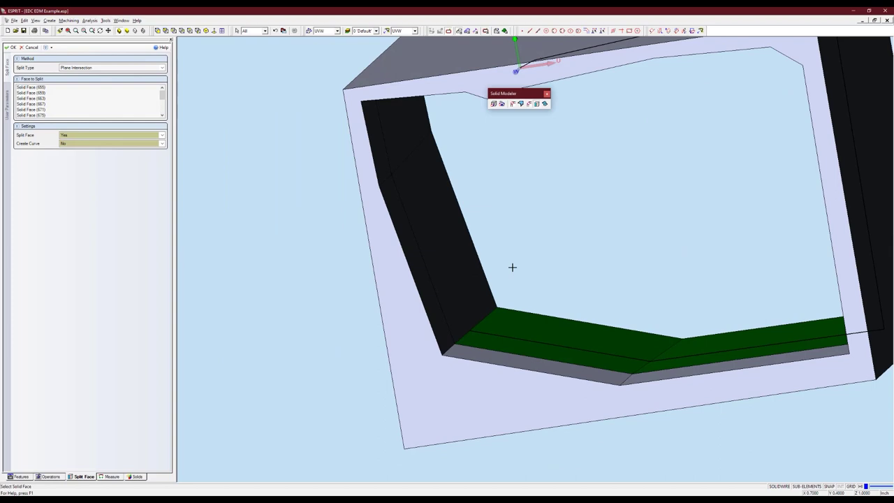
left_click(472, 263)
mouse_move(471, 263)
middle_mouse_down()
mouse_move(564, 254)
mouse_move(568, 262)
mouse_move(553, 256)
middle_mouse_up()
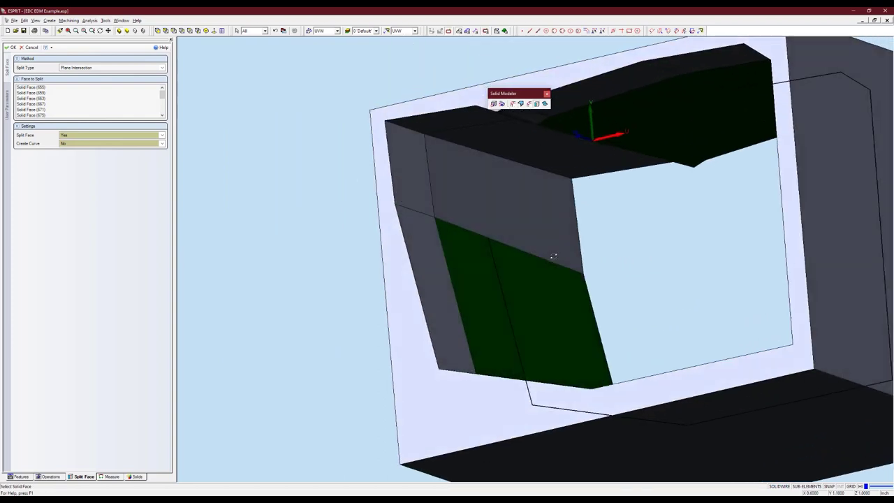
left_click(508, 213)
mouse_move(508, 213)
middle_mouse_down()
mouse_move(480, 275)
mouse_move(485, 259)
middle_mouse_up()
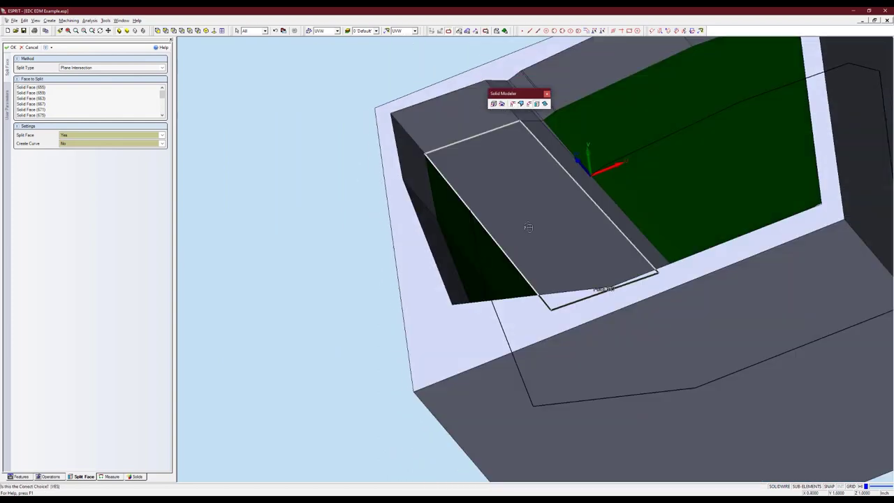
left_click(528, 227)
left_click(586, 183)
scroll(577, 140, "up", 3)
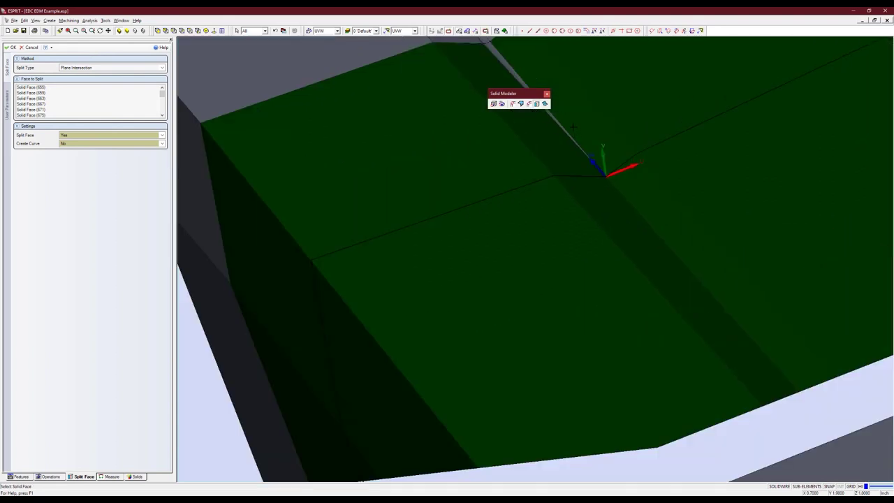
mouse_move(574, 127)
middle_mouse_down()
mouse_move(594, 220)
mouse_move(538, 140)
middle_mouse_up()
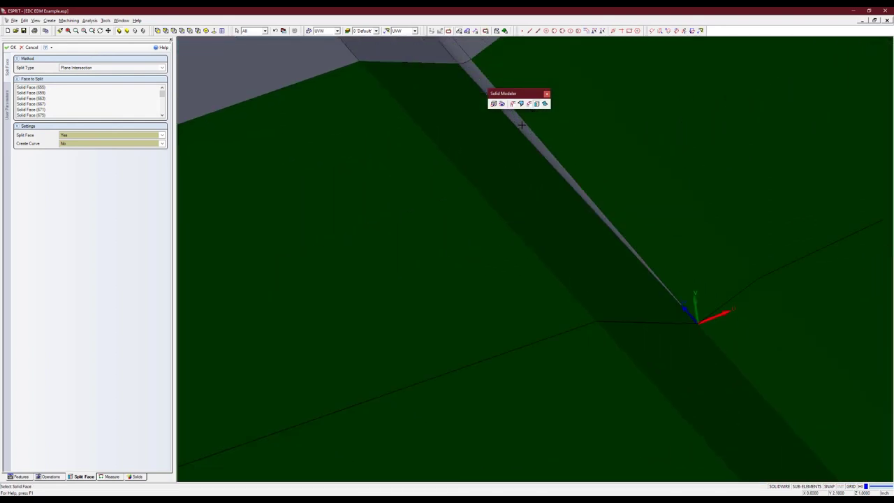
scroll(586, 205, "down", 3)
mouse_move(420, 185)
middle_mouse_down()
mouse_move(429, 212)
mouse_move(418, 181)
middle_mouse_up()
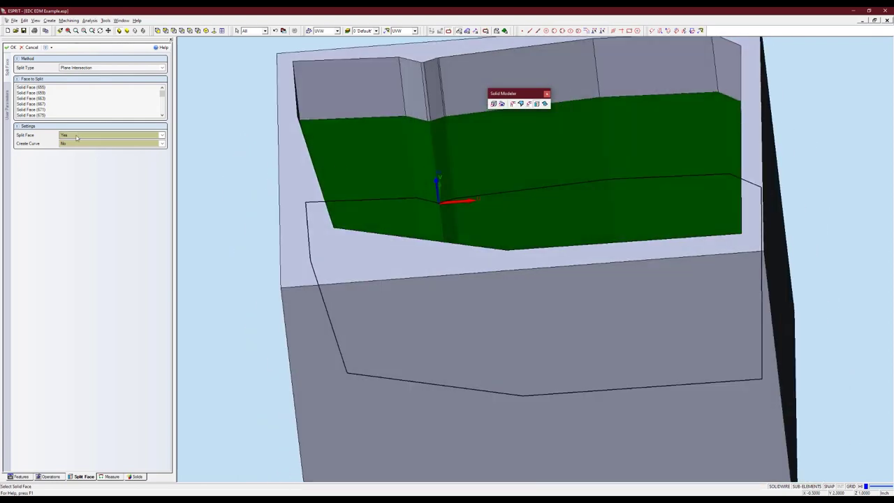
left_click(14, 47)
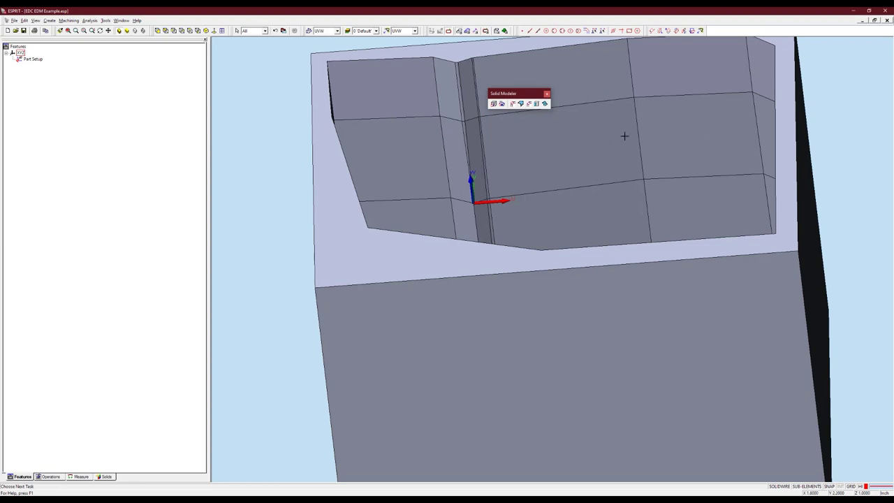
Select the middle band of split wall faces and orbit out to check it all around.
mouse_move(625, 135)
middle_mouse_down()
mouse_move(584, 126)
mouse_move(568, 144)
middle_mouse_up()
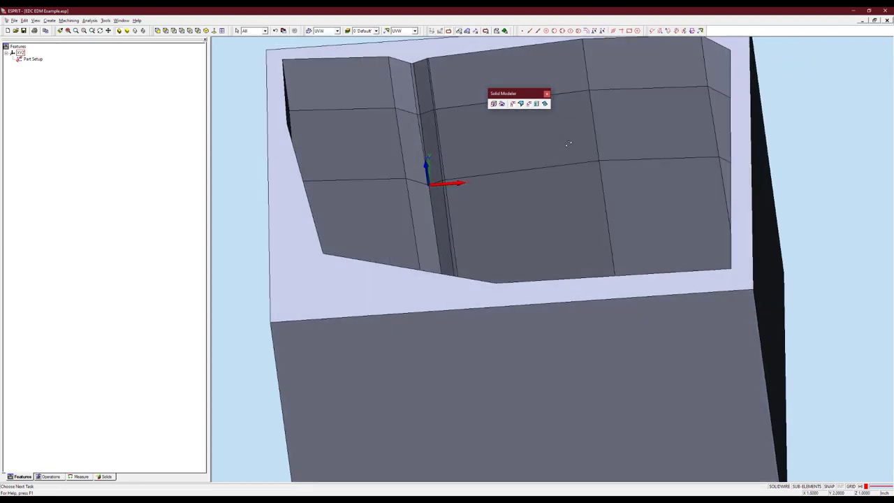
left_click(400, 131)
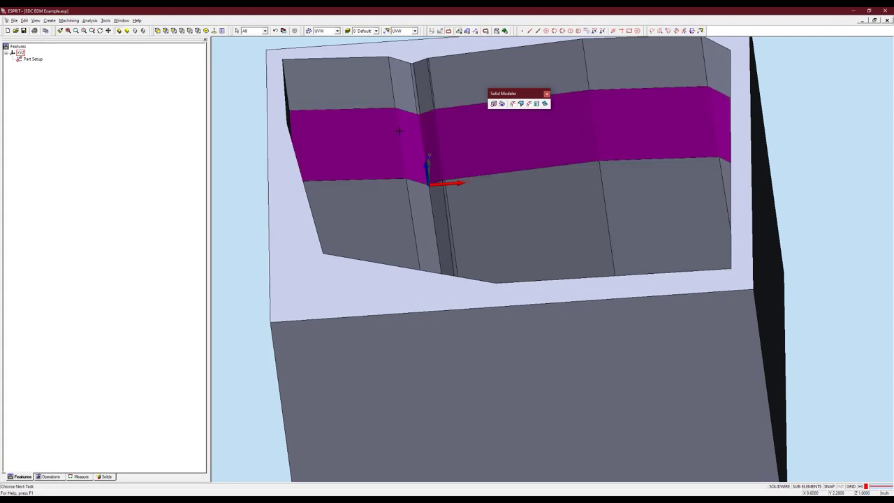
mouse_move(483, 148)
middle_mouse_down()
mouse_move(385, 141)
mouse_move(411, 149)
mouse_move(413, 168)
middle_mouse_up()
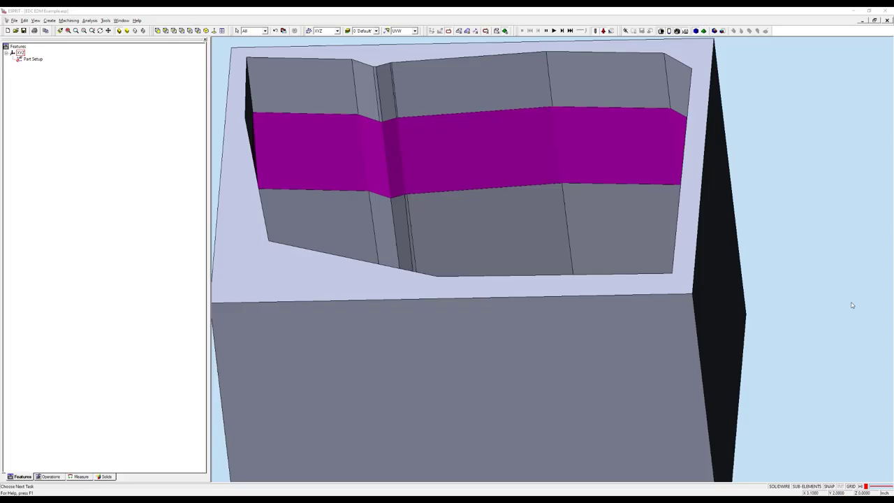
middle_click_drag(396, 240, 411, 232)
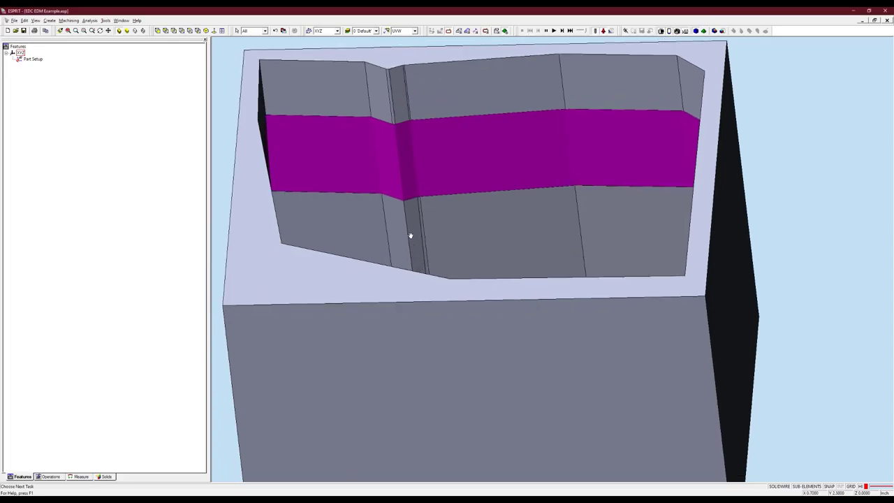
scroll(412, 234, "down", 1)
scroll(447, 230, "down", 1)
scroll(460, 220, "down", 2)
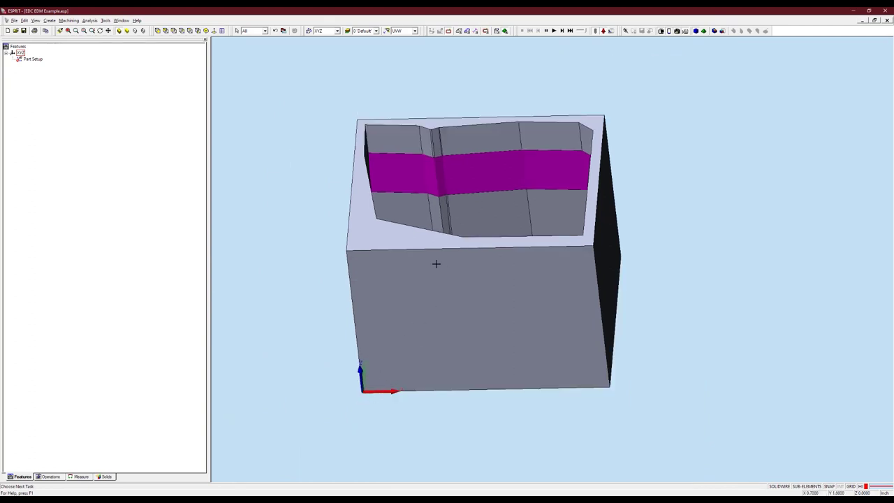
mouse_move(402, 262)
middle_mouse_down()
mouse_move(349, 286)
mouse_move(358, 293)
middle_mouse_up()
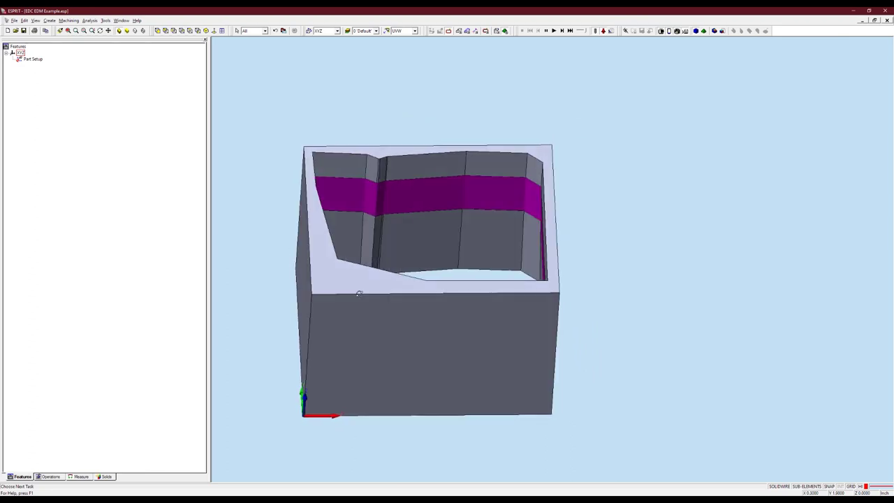
Select the top wall band and create draft feature 1 Die with default Draft Conic Then Ruled.
scroll(367, 164, "up", 2)
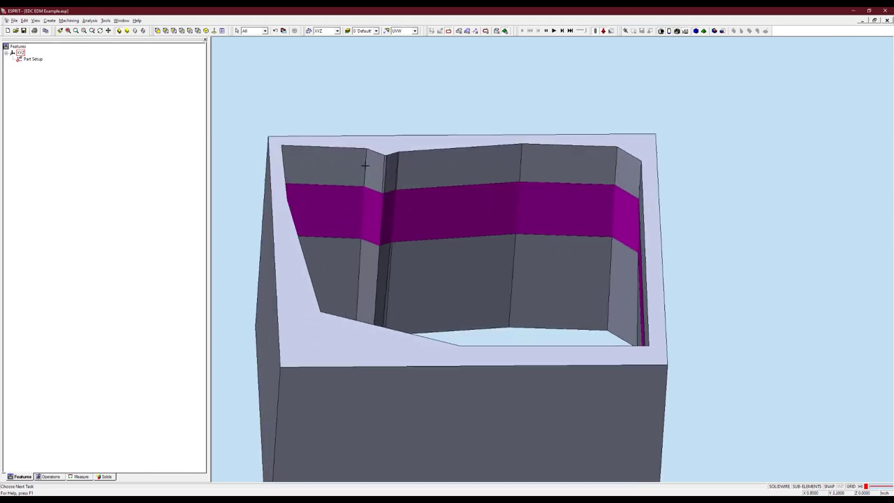
left_click(364, 164)
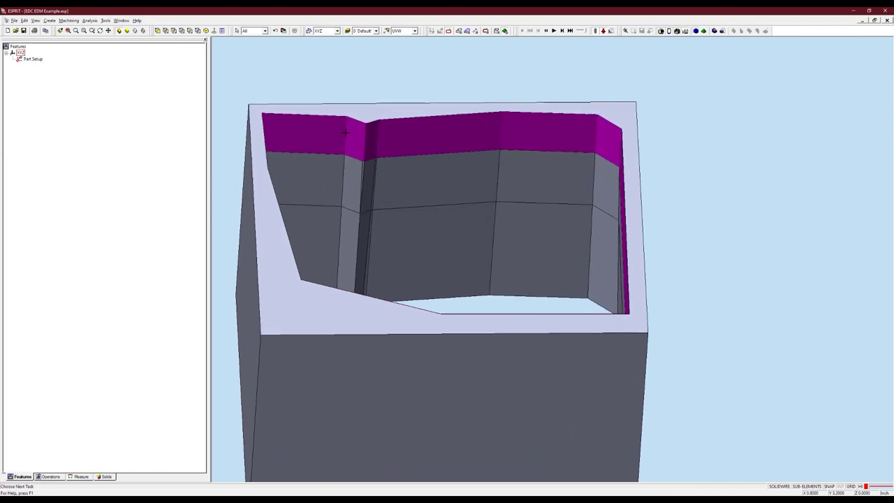
mouse_move(543, 199)
middle_mouse_down()
mouse_move(530, 204)
mouse_move(574, 333)
mouse_move(425, 275)
mouse_move(443, 247)
middle_mouse_up()
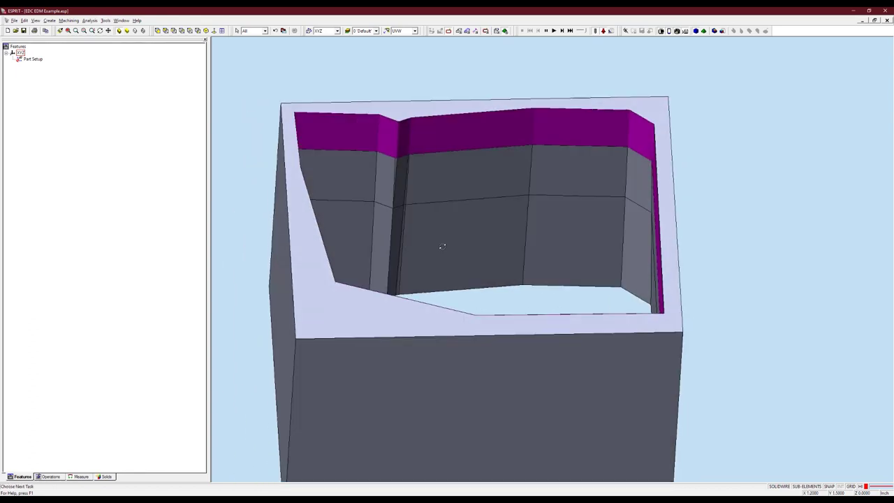
left_click(468, 31)
left_click(628, 32)
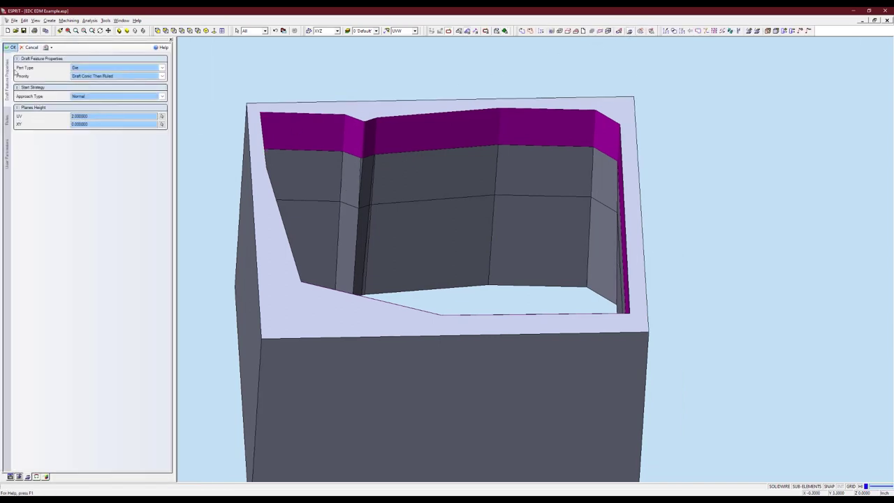
left_click(13, 47)
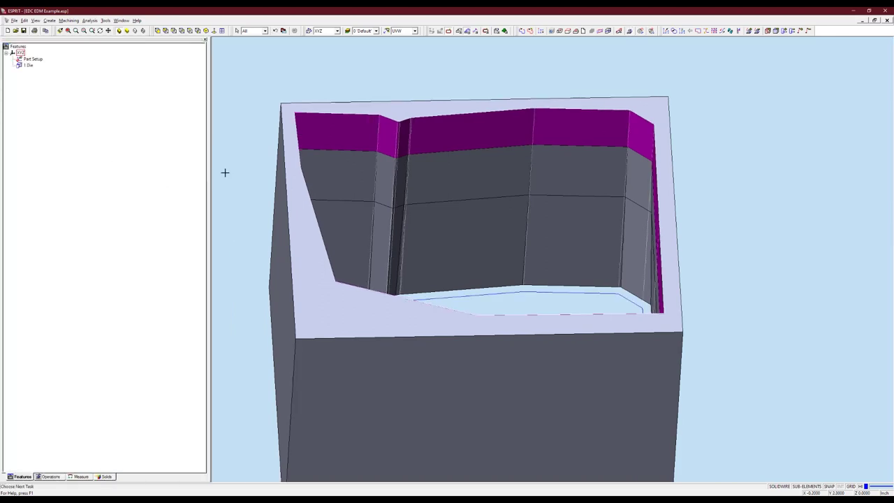
Select the middle wall chain and pick its contour start point.
left_click(376, 172)
left_click(376, 172)
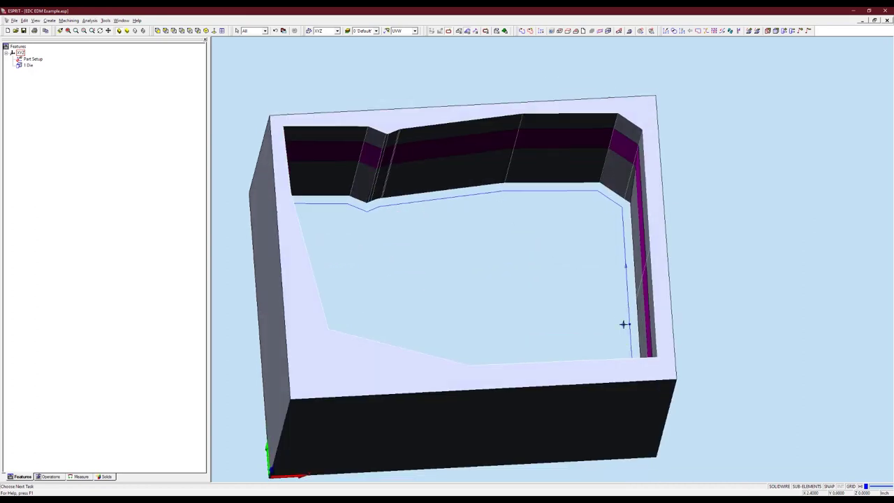
left_click(622, 317)
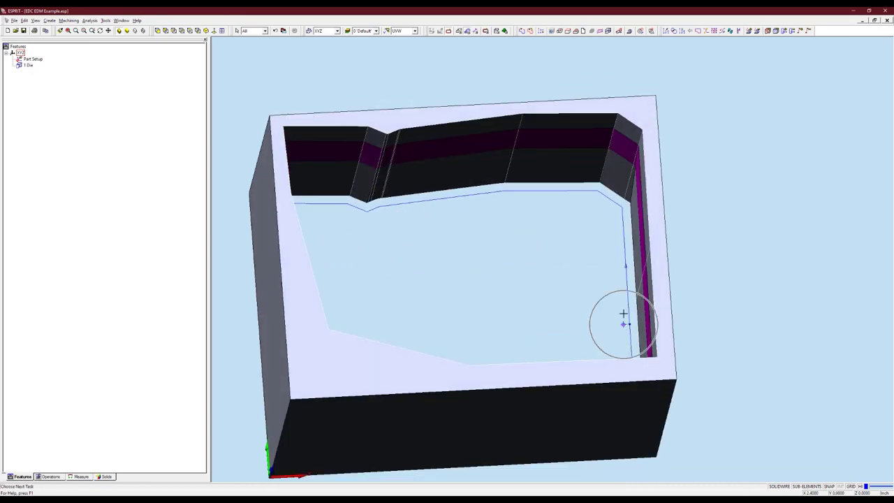
Create draft feature 2 Die with XY plane height 1.027275 snapped from the wall corner.
left_click(629, 31)
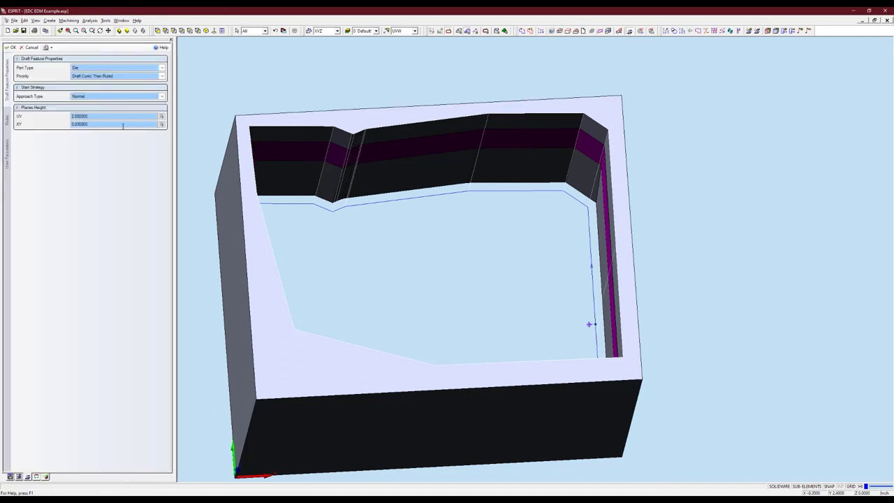
left_click(161, 125)
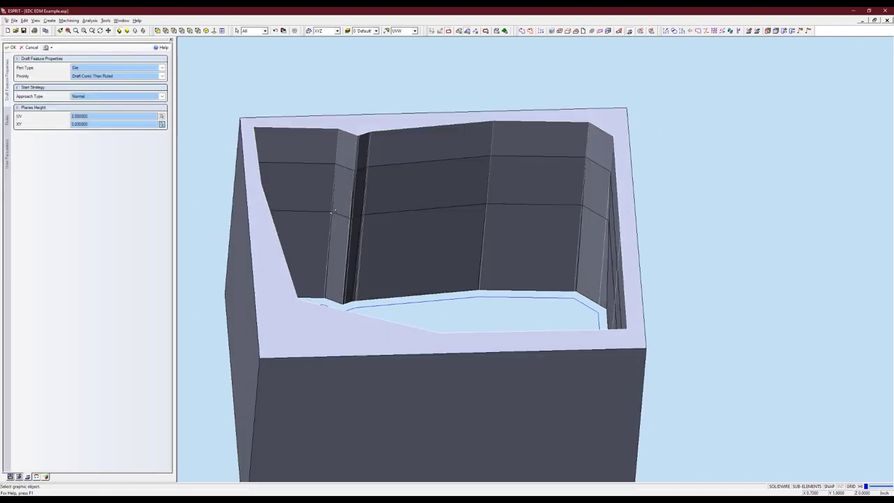
scroll(353, 236, "up", 5)
scroll(353, 217, "up", 3)
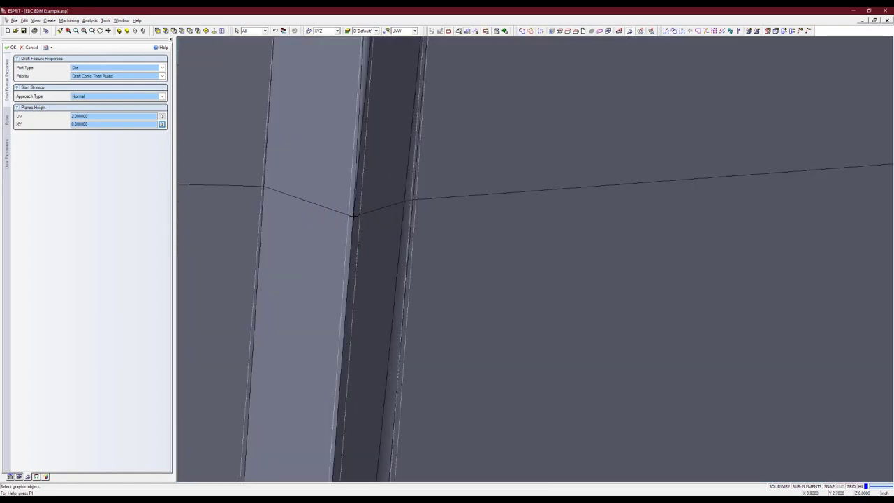
left_click(353, 213)
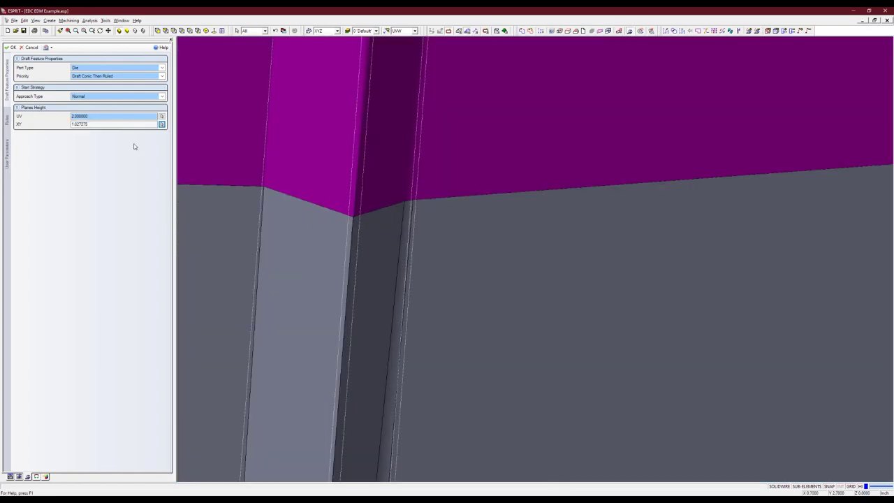
left_click(12, 48)
scroll(405, 226, "down", 3)
scroll(447, 214, "down", 5)
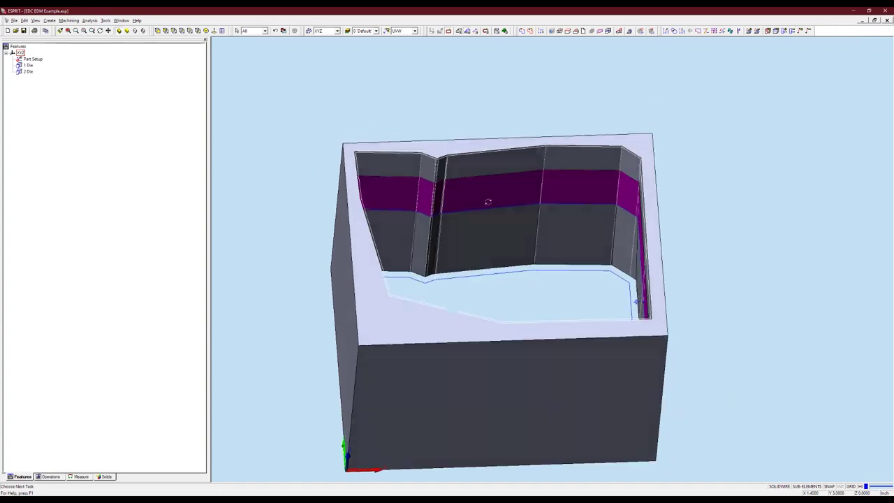
left_click(413, 228)
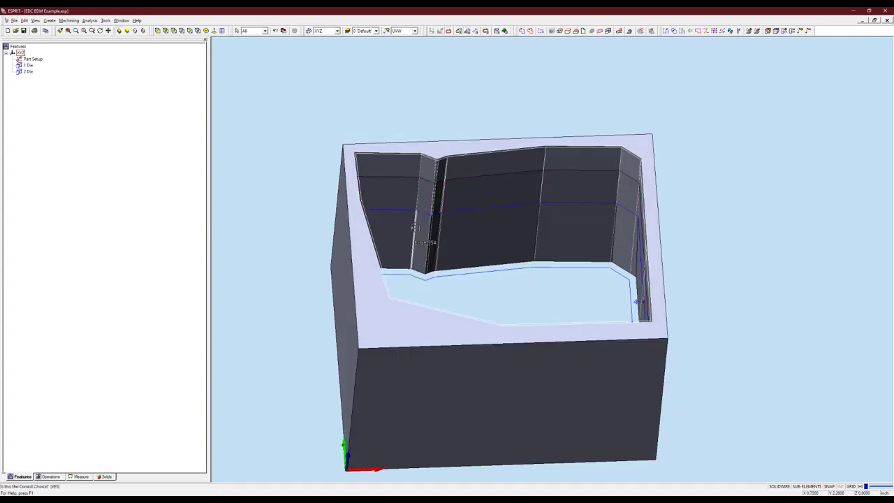
Create draft feature 3 Die on the lower edge chain with XY plane height reset to 0.
left_click(414, 227)
mouse_move(420, 213)
middle_mouse_down()
mouse_move(413, 202)
mouse_move(456, 251)
middle_mouse_up()
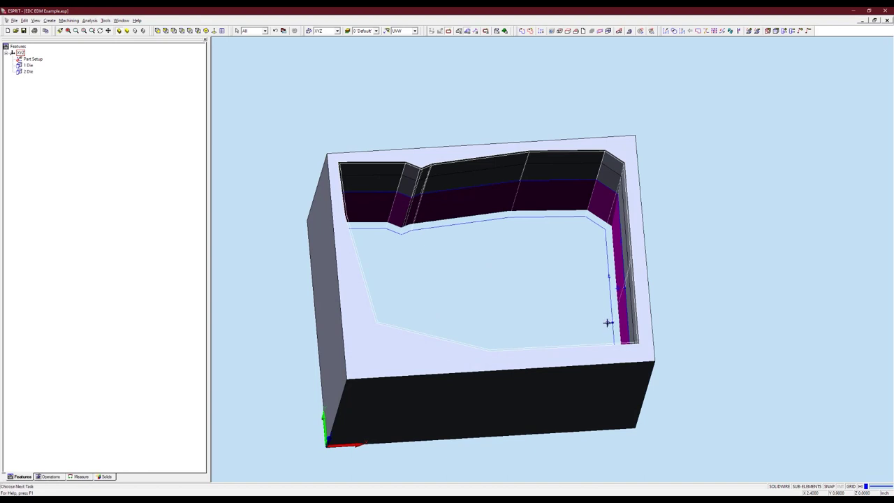
left_click(631, 32)
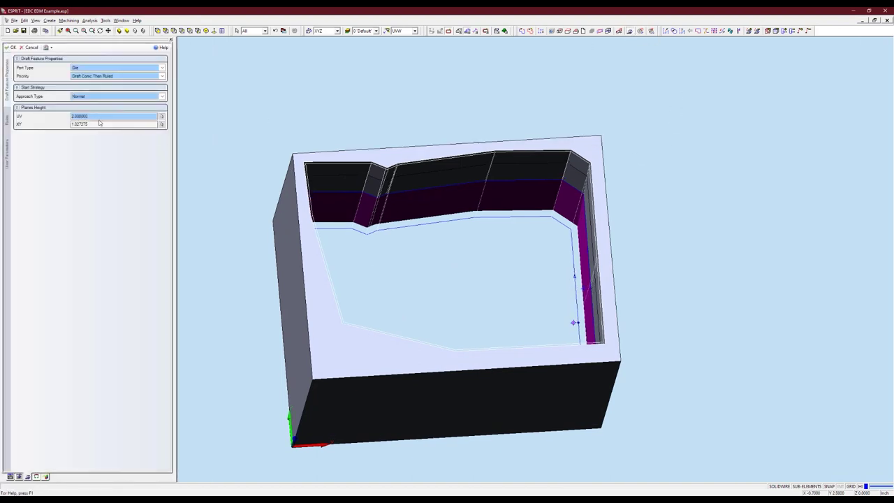
right_click(102, 126)
left_click(120, 175)
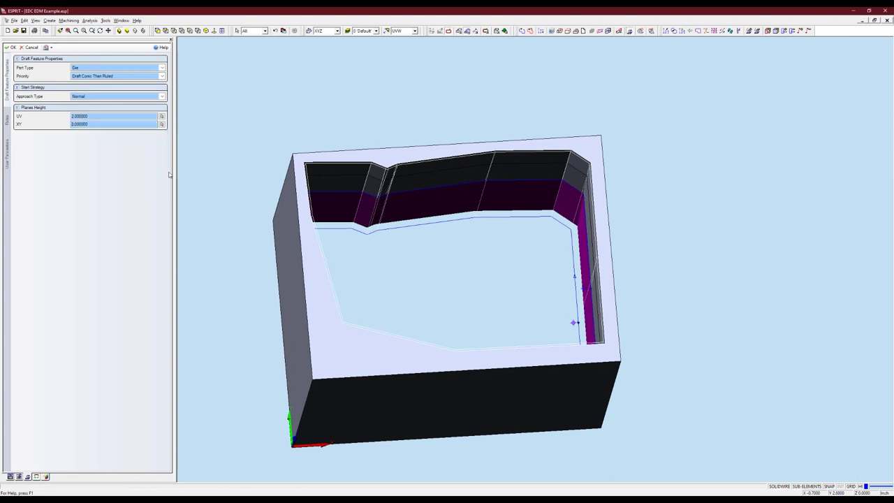
left_click(12, 47)
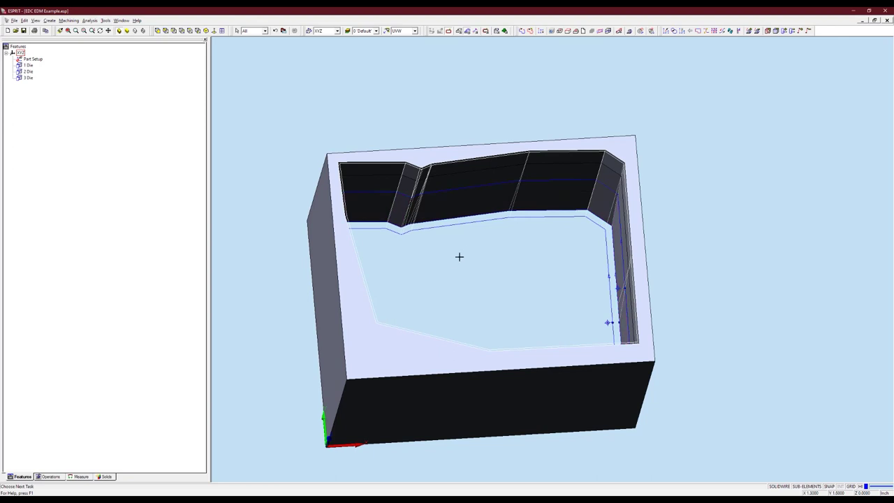
middle_click_drag(459, 255, 428, 236)
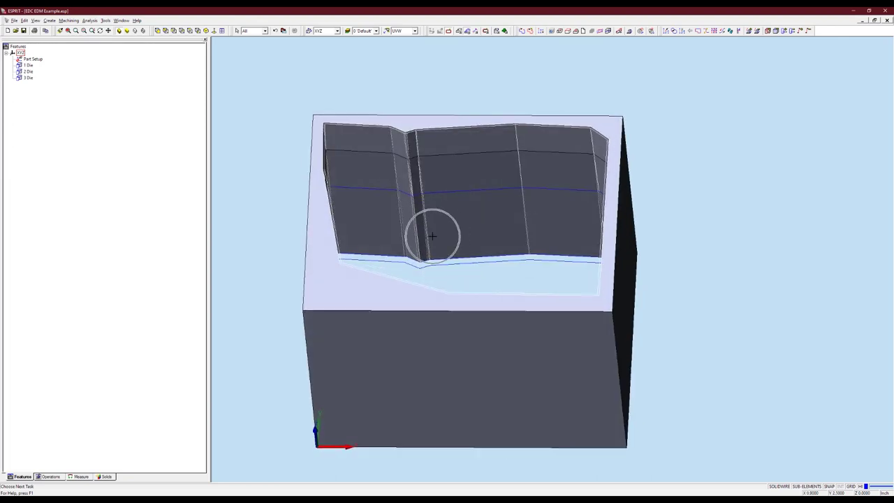
Load the saved Top, Middle and Bottom Section operations onto the 1 Die features and start the wire simulation.
left_click(32, 67)
right_click(32, 66)
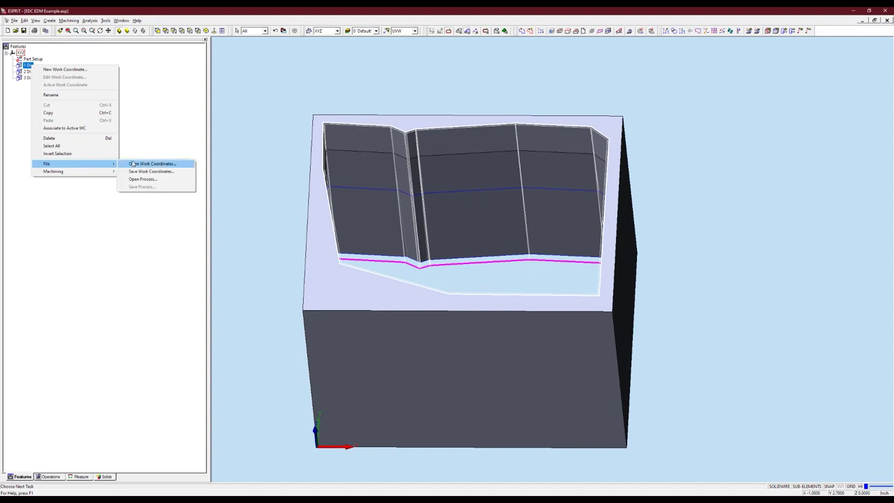
left_click(136, 180)
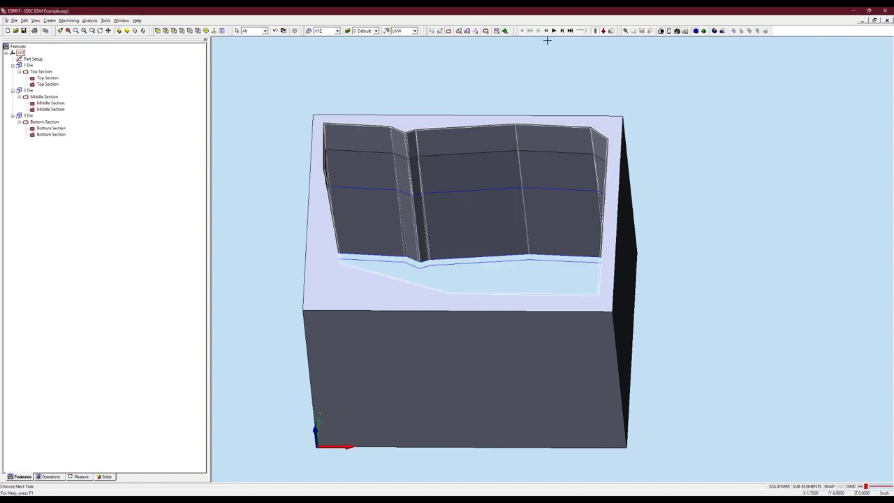
left_click(555, 31)
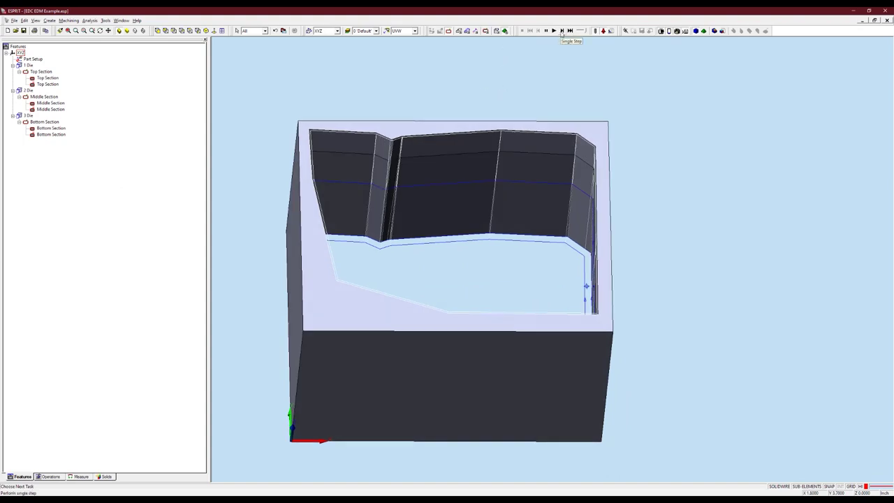
left_click(562, 31)
Play the wire cut to completion and remove the Stock 1, Stock 3 and Stock 4 slugs.
middle_click_drag(532, 245, 467, 198)
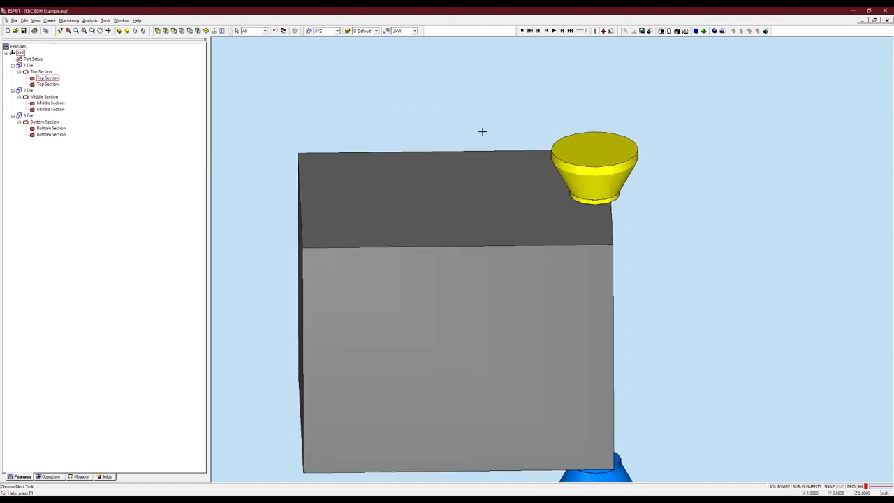
left_click(554, 30)
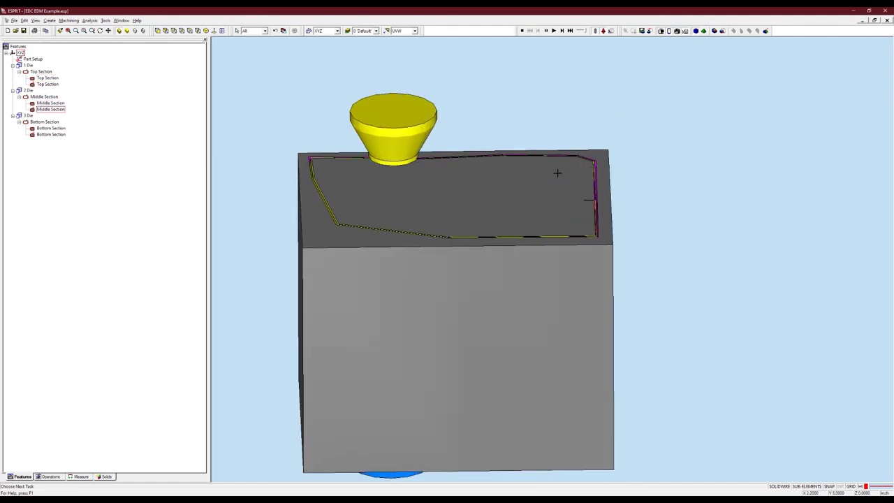
left_click(765, 32)
left_click(424, 232)
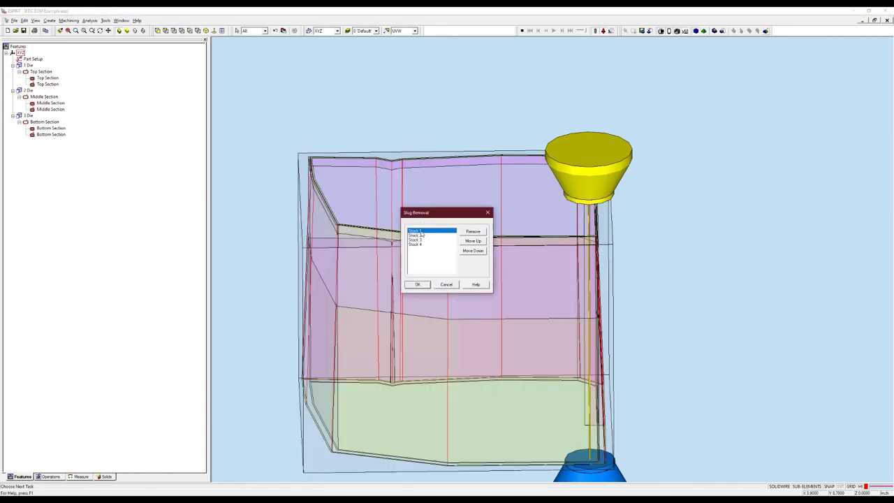
left_click(474, 231)
left_click(419, 235)
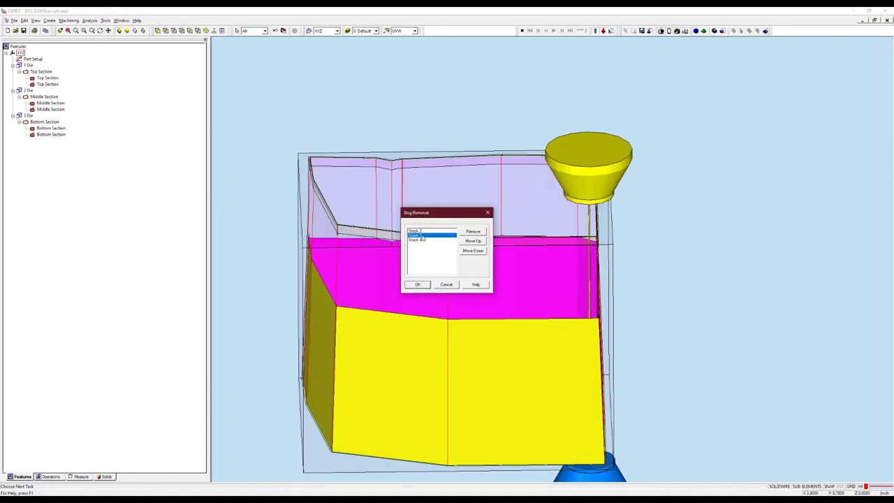
left_click(473, 231)
left_click(414, 236)
left_click(474, 233)
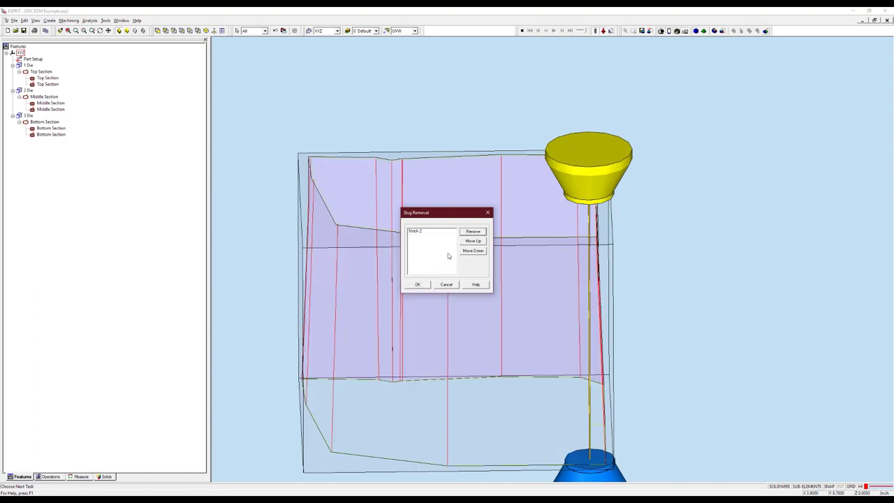
left_click(416, 285)
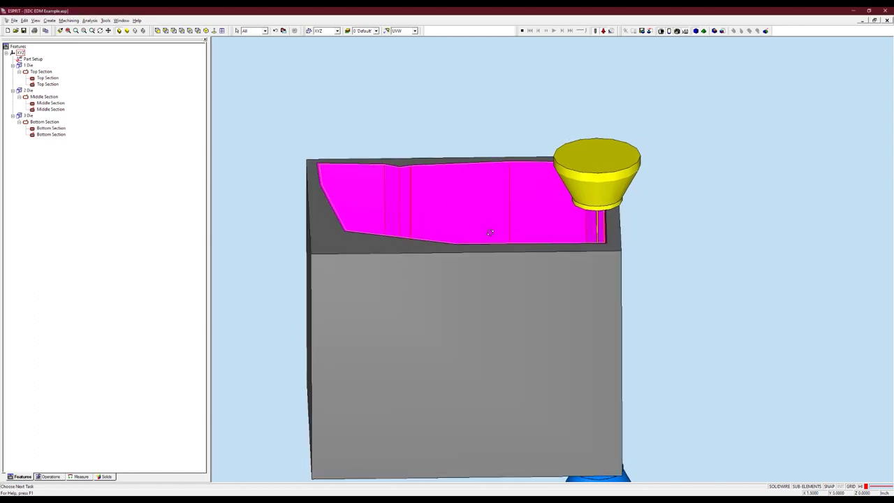
mouse_move(479, 225)
middle_mouse_down()
mouse_move(478, 248)
mouse_move(512, 213)
mouse_move(480, 223)
mouse_move(481, 200)
middle_mouse_up()
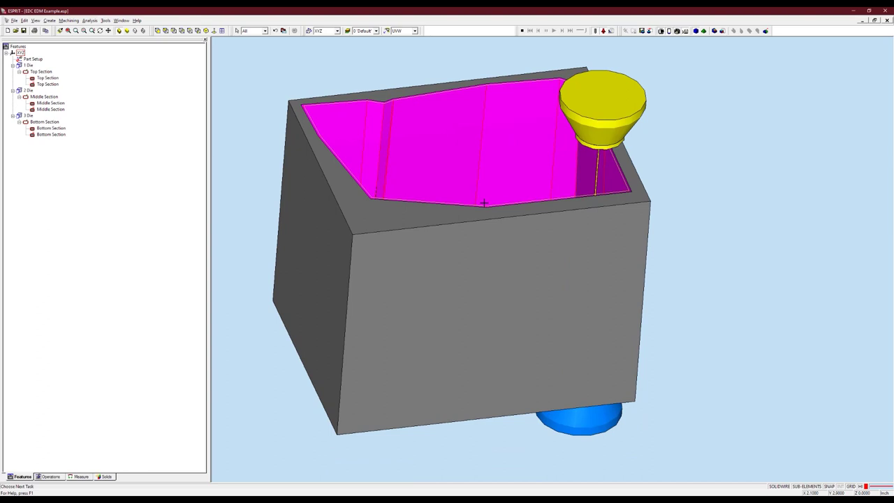